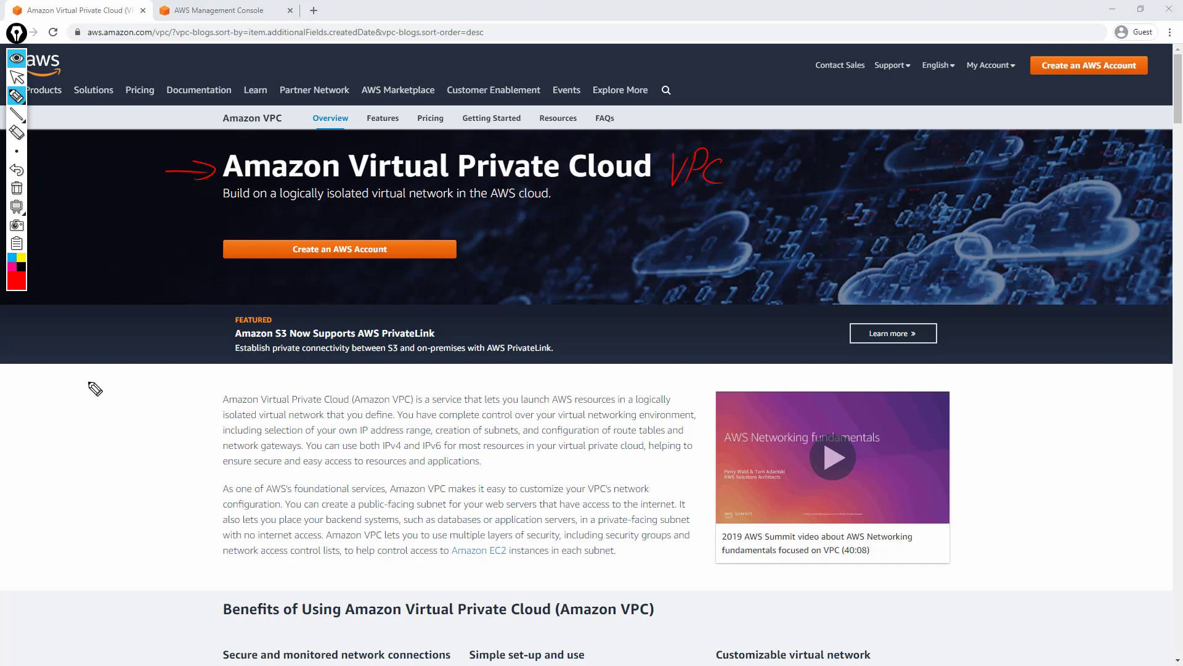
Draw a square box beside the page text, label it "DC1", and divide it into four cells marked "VL"
mouse_move(80, 375)
left_mouse_down()
mouse_move(78, 410)
mouse_move(129, 401)
mouse_move(58, 423)
mouse_move(145, 547)
mouse_move(167, 421)
mouse_move(107, 541)
left_mouse_up()
mouse_move(160, 484)
left_mouse_down()
mouse_move(57, 484)
mouse_move(90, 450)
mouse_move(98, 465)
mouse_move(80, 497)
mouse_move(93, 515)
left_mouse_up()
mouse_move(117, 445)
left_mouse_down()
mouse_move(147, 463)
mouse_move(123, 521)
mouse_move(136, 496)
mouse_move(150, 517)
left_mouse_up()
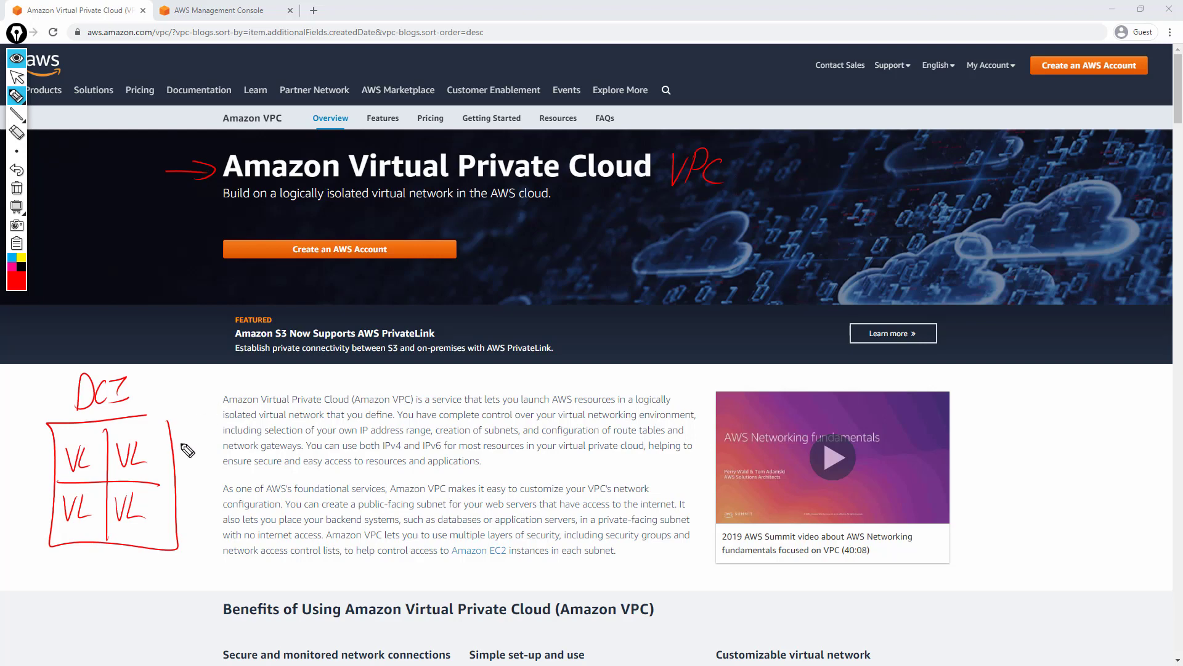
Annotate the DC1 sketch with "= VPC /16", "10.0.0.0/16" and "/24", linking the address range to the /24 with an arrow
mouse_move(181, 434)
left_mouse_down()
mouse_move(174, 458)
mouse_move(210, 450)
left_mouse_up()
left_click_drag(135, 386, 177, 377)
mouse_move(183, 372)
left_mouse_down()
mouse_move(196, 387)
mouse_move(282, 369)
mouse_move(345, 378)
left_mouse_up()
left_click(275, 382)
left_click(292, 382)
left_click(309, 381)
mouse_move(251, 372)
left_mouse_down()
mouse_move(197, 424)
mouse_move(213, 416)
left_mouse_up()
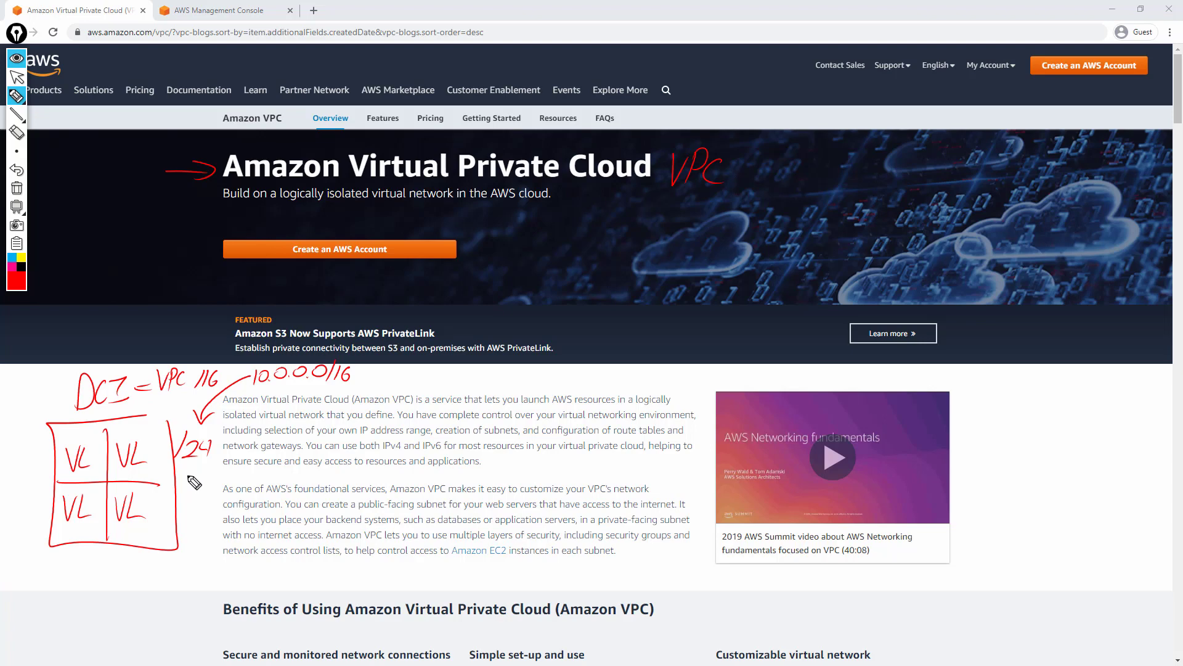
Write 10.0.1.0/24 and 10.0.2.0/24 around the box, and emphasize the 10.0.0.0/16, VPC and DC1 labels
mouse_move(188, 468)
left_mouse_down()
mouse_move(187, 479)
mouse_move(196, 470)
left_mouse_up()
left_click_drag(206, 466, 254, 477)
left_click_drag(262, 463, 266, 474)
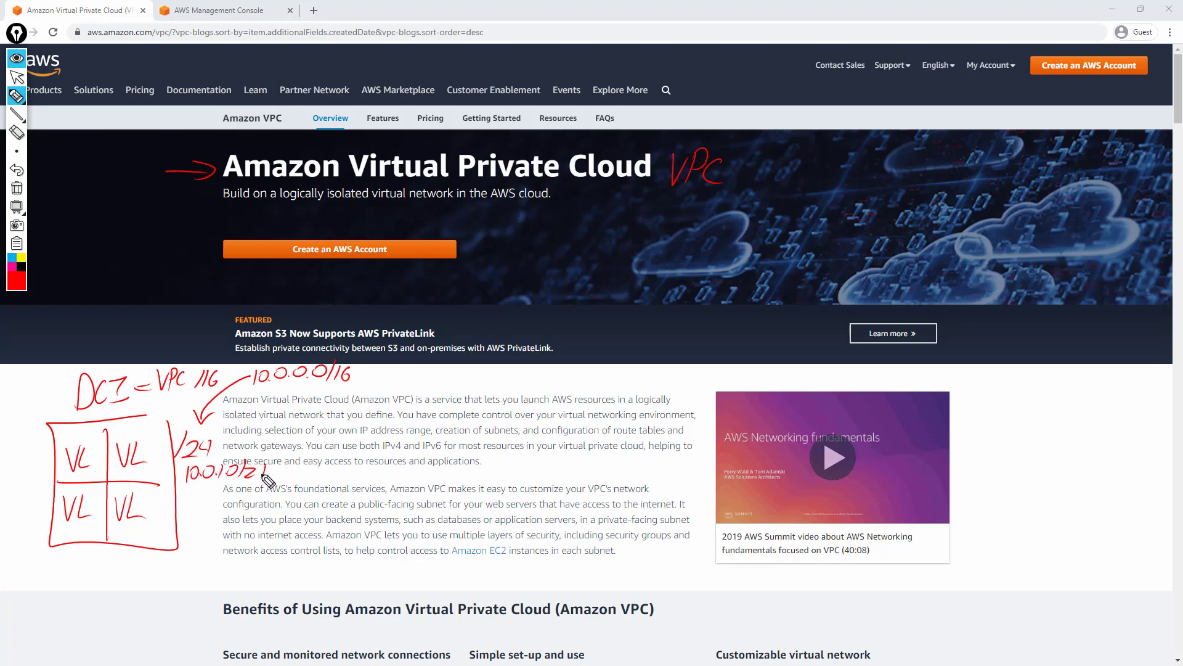
mouse_move(123, 561)
left_mouse_down()
mouse_move(126, 574)
mouse_move(217, 577)
left_mouse_up()
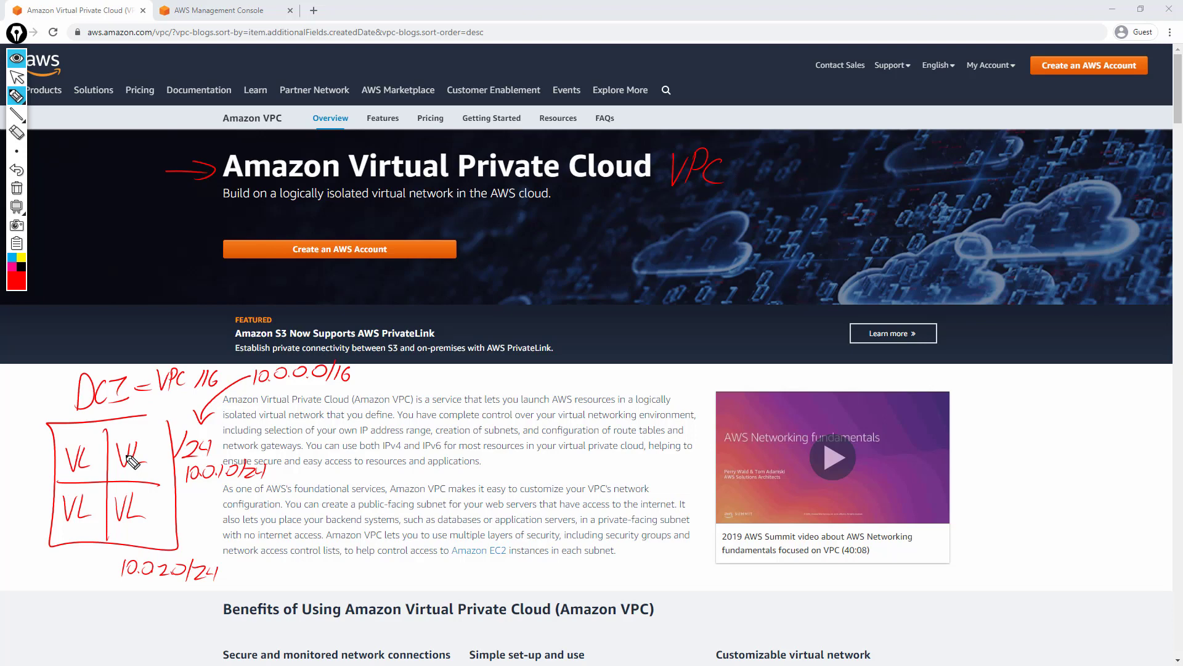
left_click_drag(354, 390, 249, 404)
mouse_move(194, 371)
left_mouse_down()
mouse_move(156, 357)
mouse_move(103, 368)
mouse_move(115, 345)
left_mouse_up()
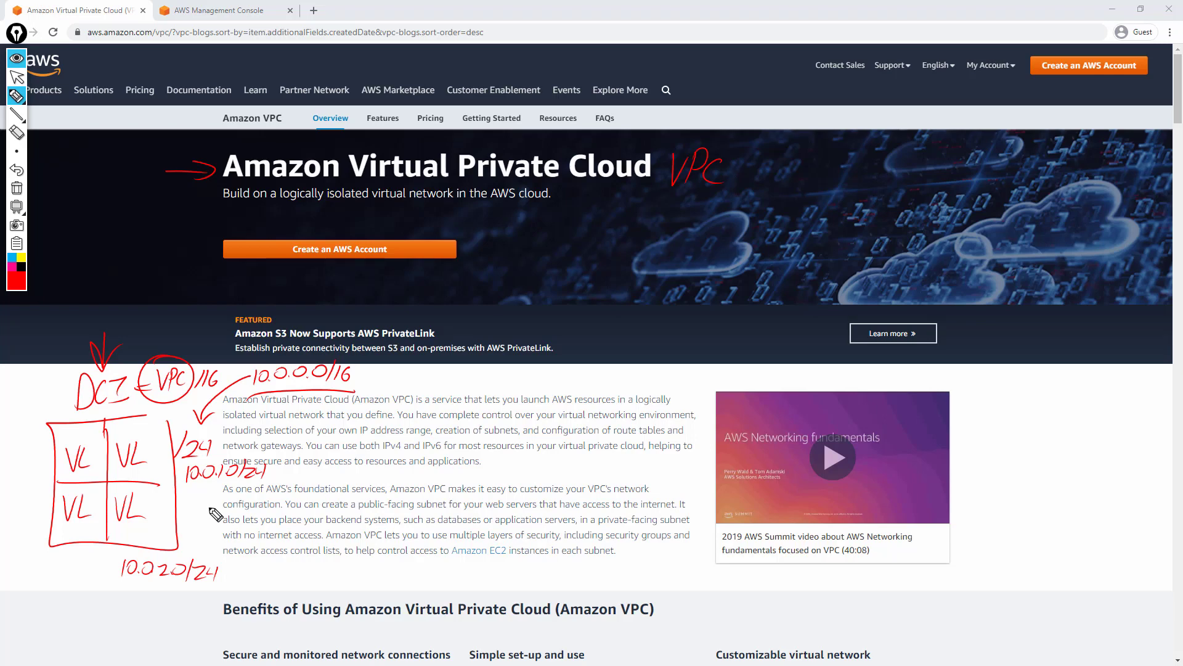
Clear all drawn annotations from the page and put the annotation tools away
left_click(16, 188)
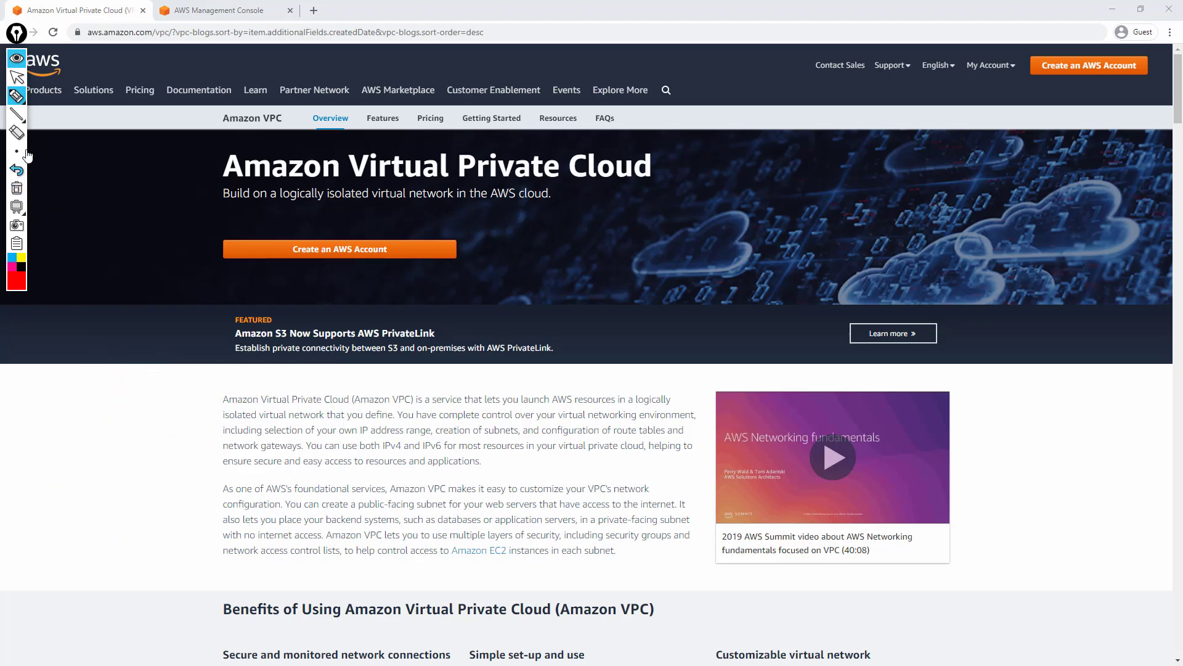
left_click(17, 78)
left_click(17, 61)
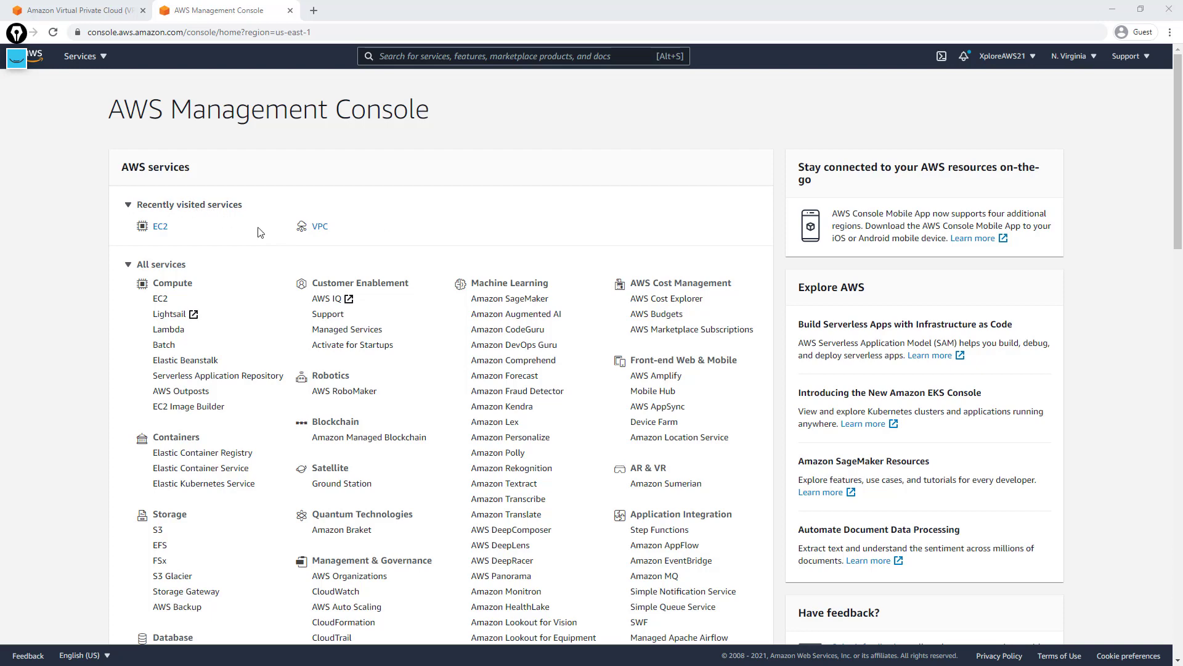
In the AWS Management Console, search the services for "vpc" and open the VPC service
scroll(260, 233, "down", 5)
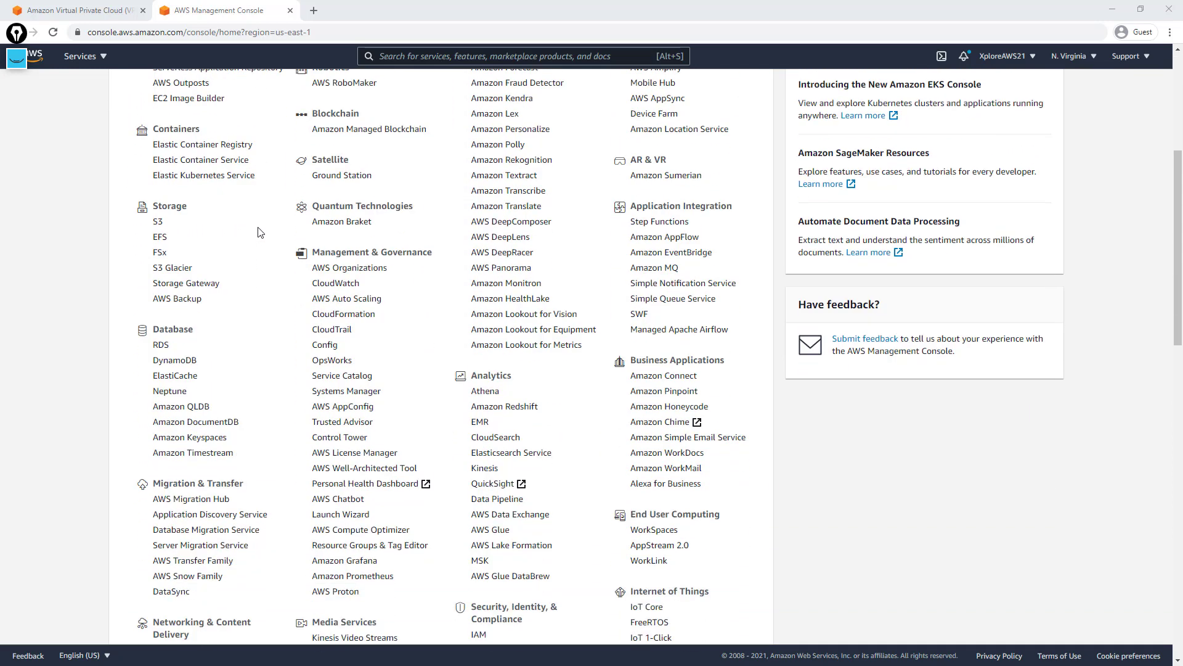
scroll(259, 233, "down", 2)
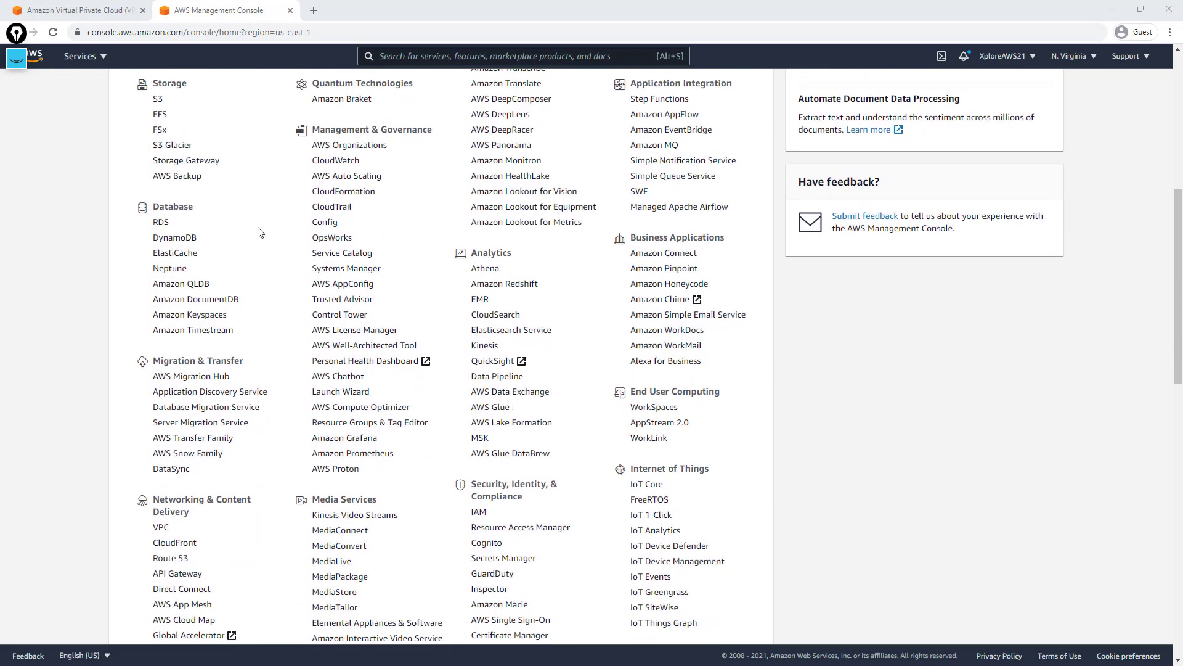
scroll(426, 121, "up", 7)
left_click(453, 60)
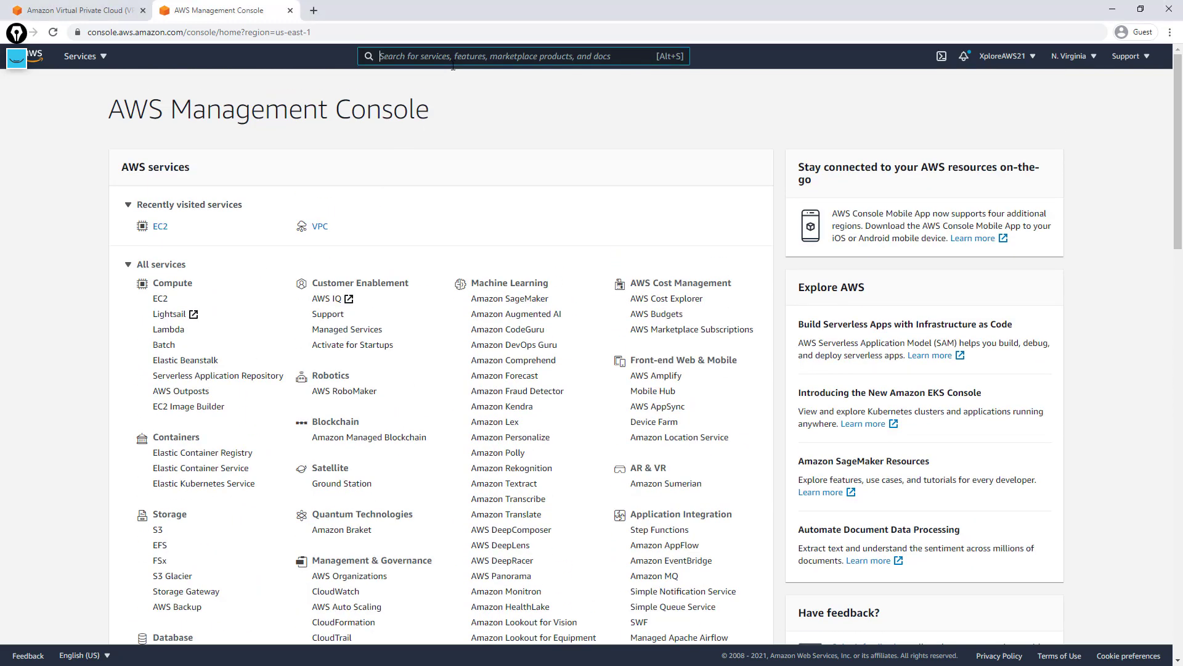
type("vpc")
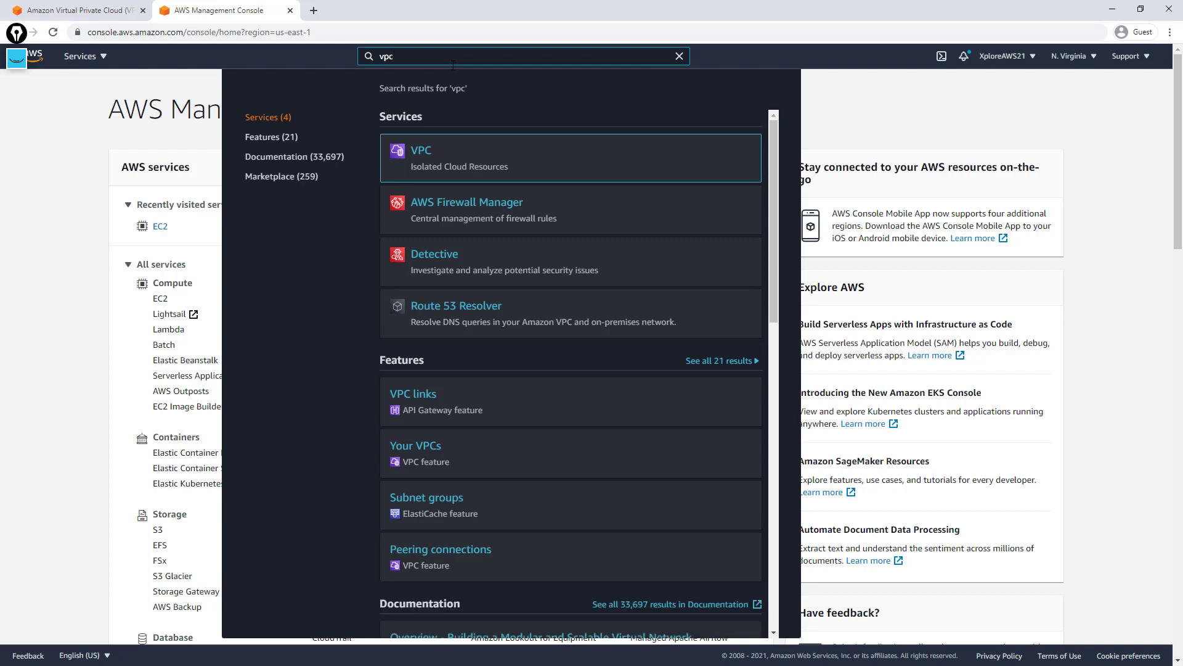
left_click(405, 165)
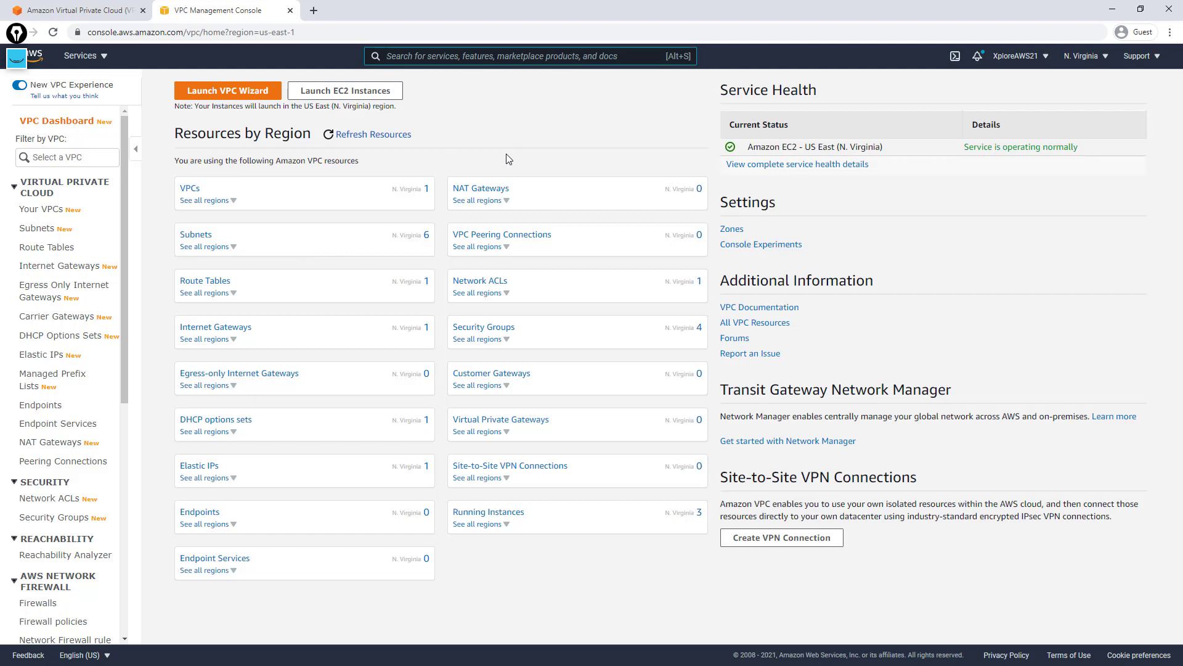
Review the Amazon EC2 service health status and the list of available AWS regions
left_click_drag(749, 146, 895, 153)
left_click(895, 154)
left_click(1103, 59)
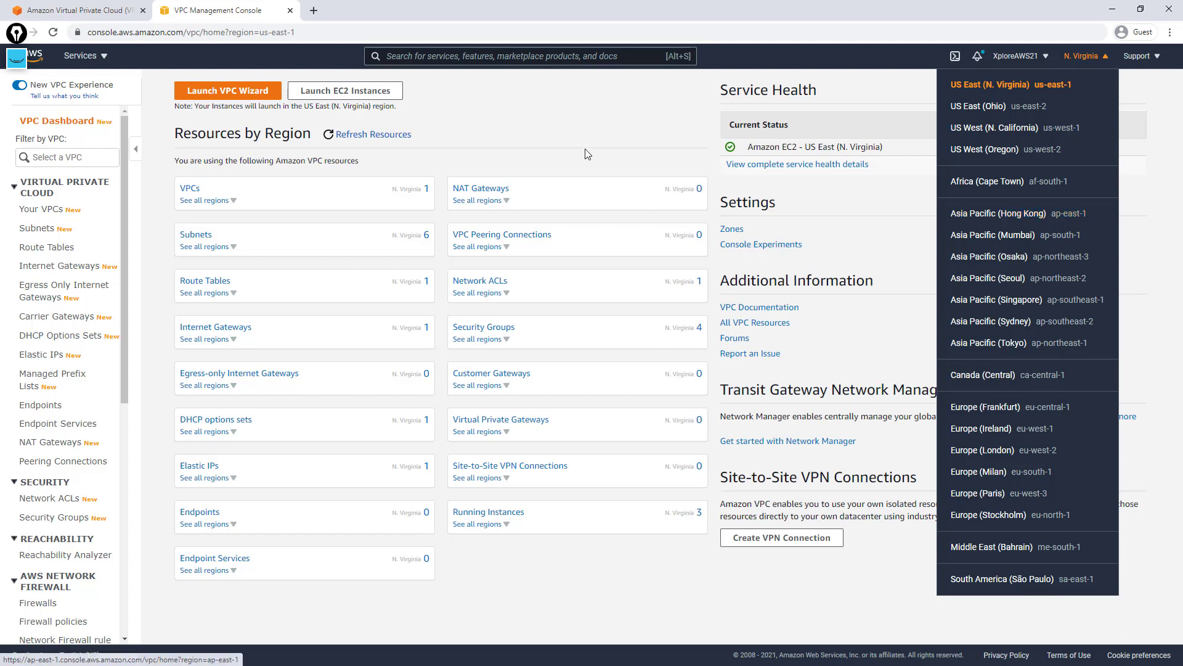
left_click(606, 137)
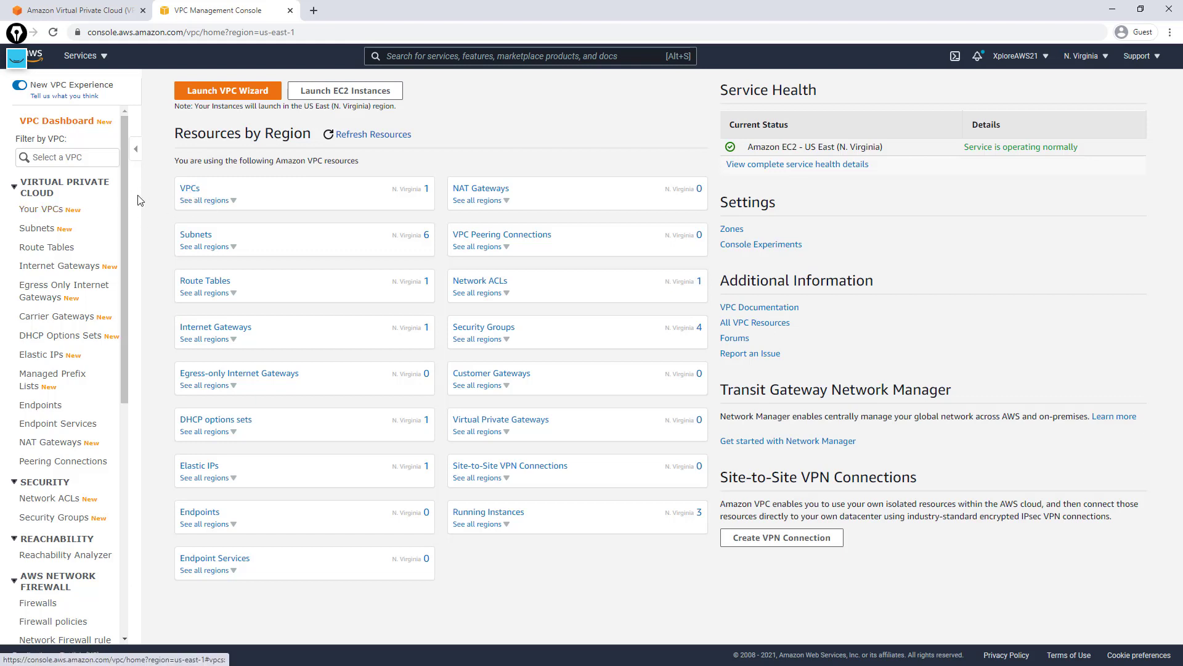
Show the account's VPCs, select the Default VPC, and enlarge the area with its details
left_click(191, 190)
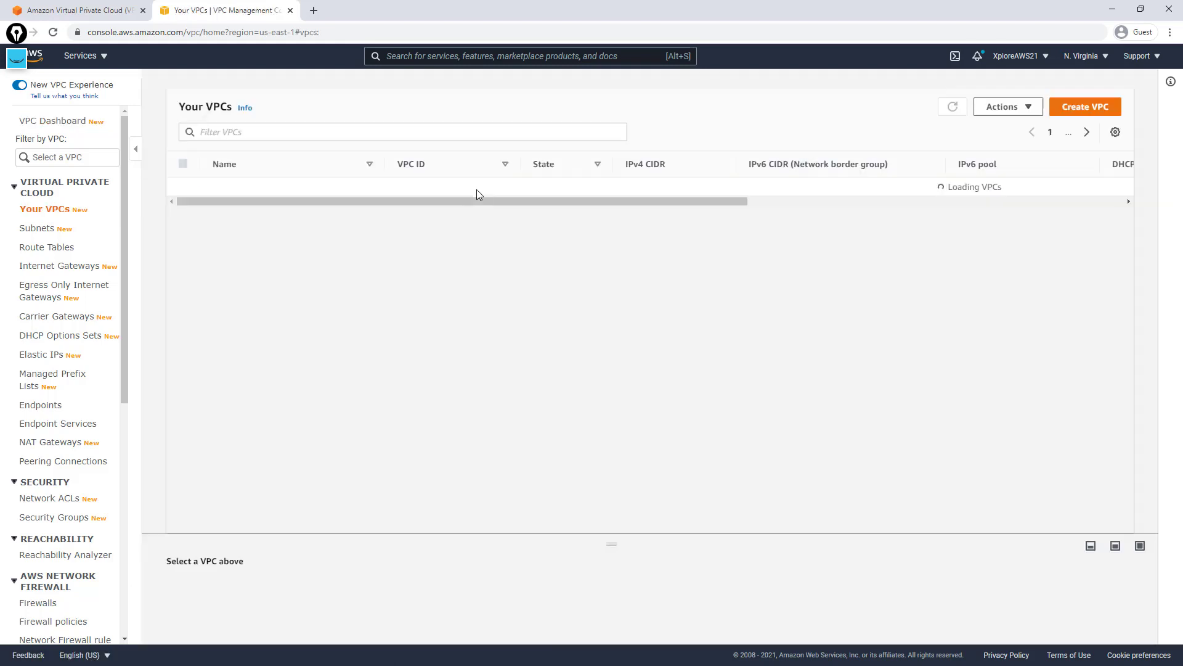
left_click(476, 190)
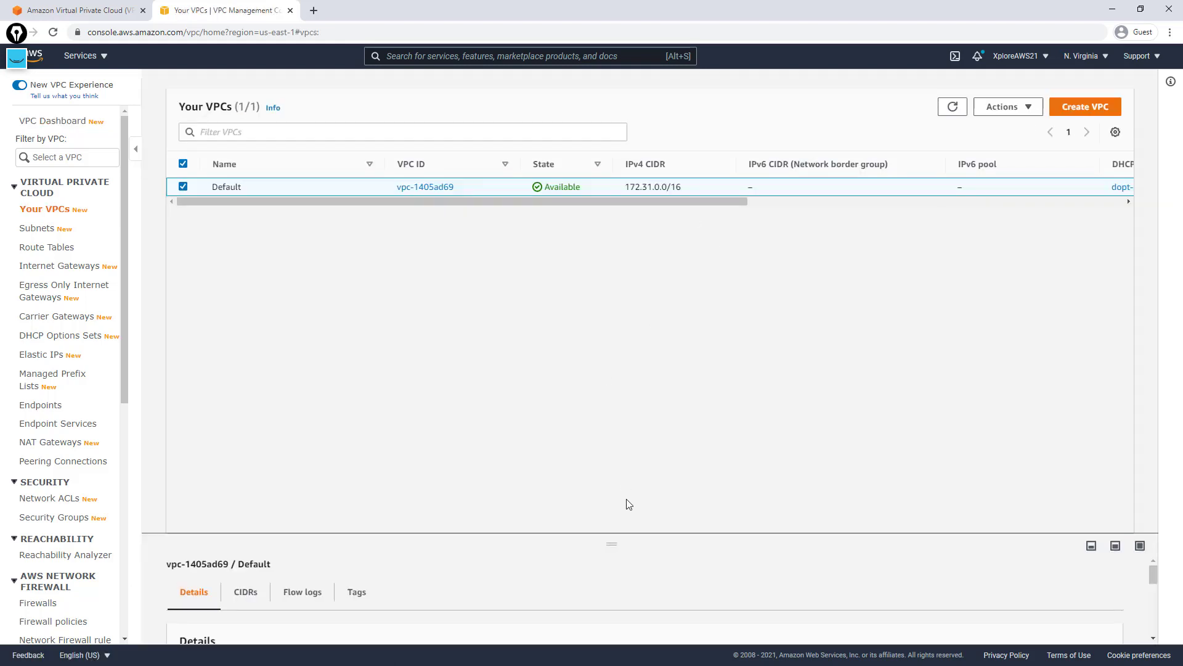
left_click_drag(614, 545, 638, 279)
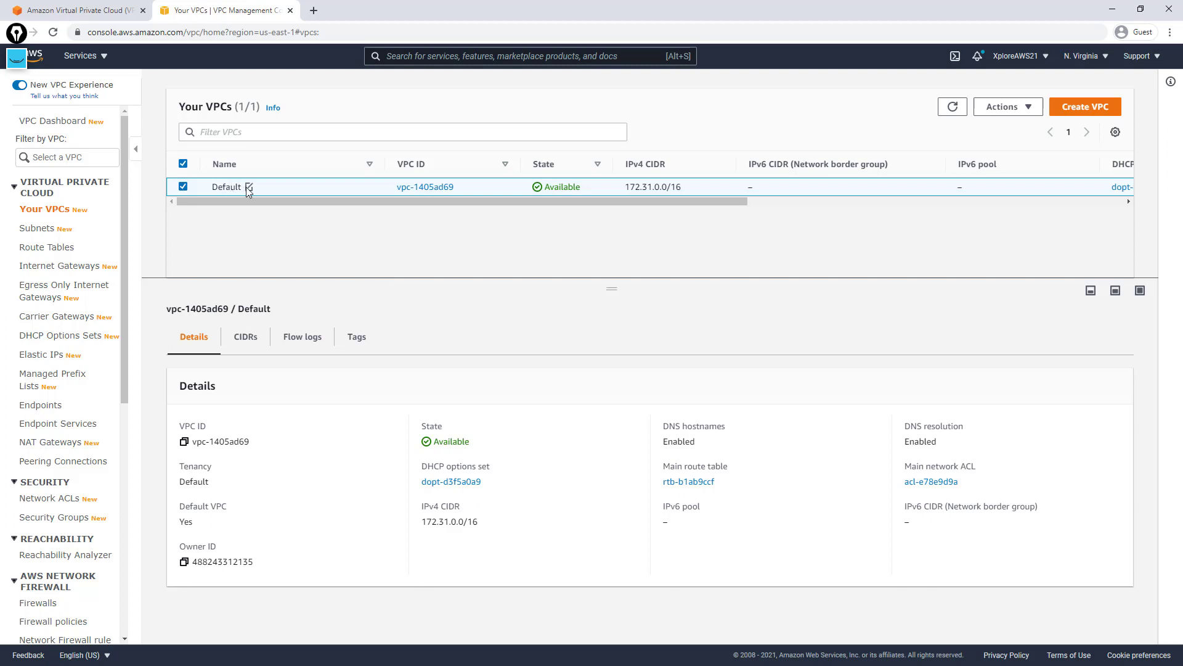
left_click(249, 188)
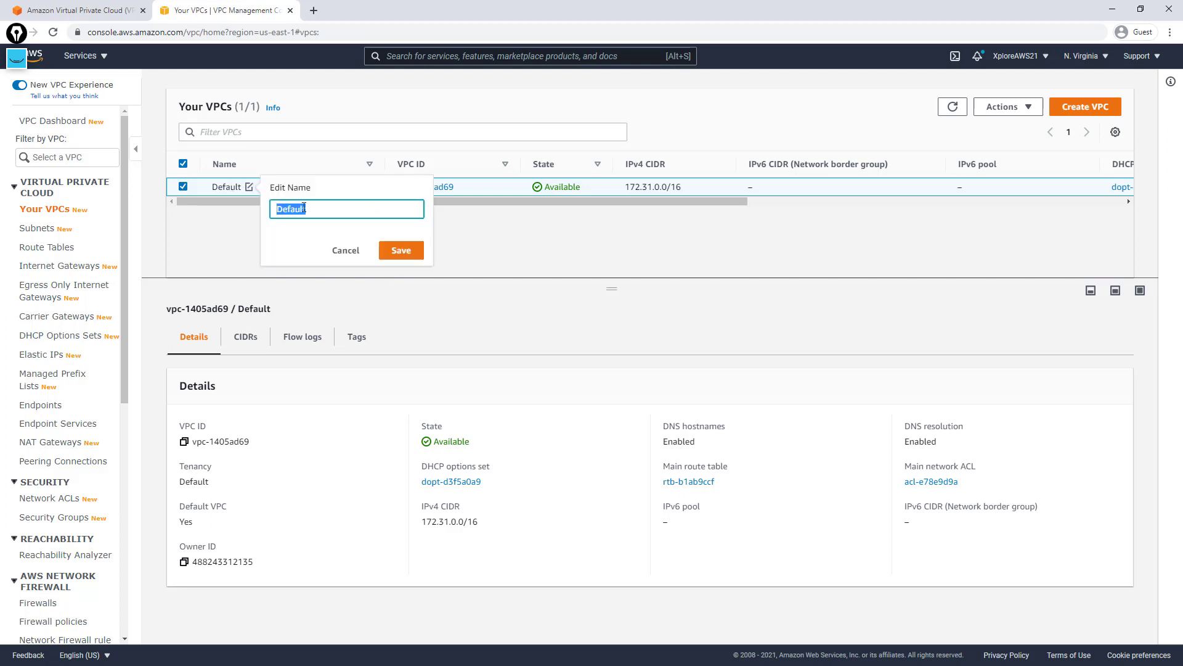
left_click(346, 250)
left_click(182, 186)
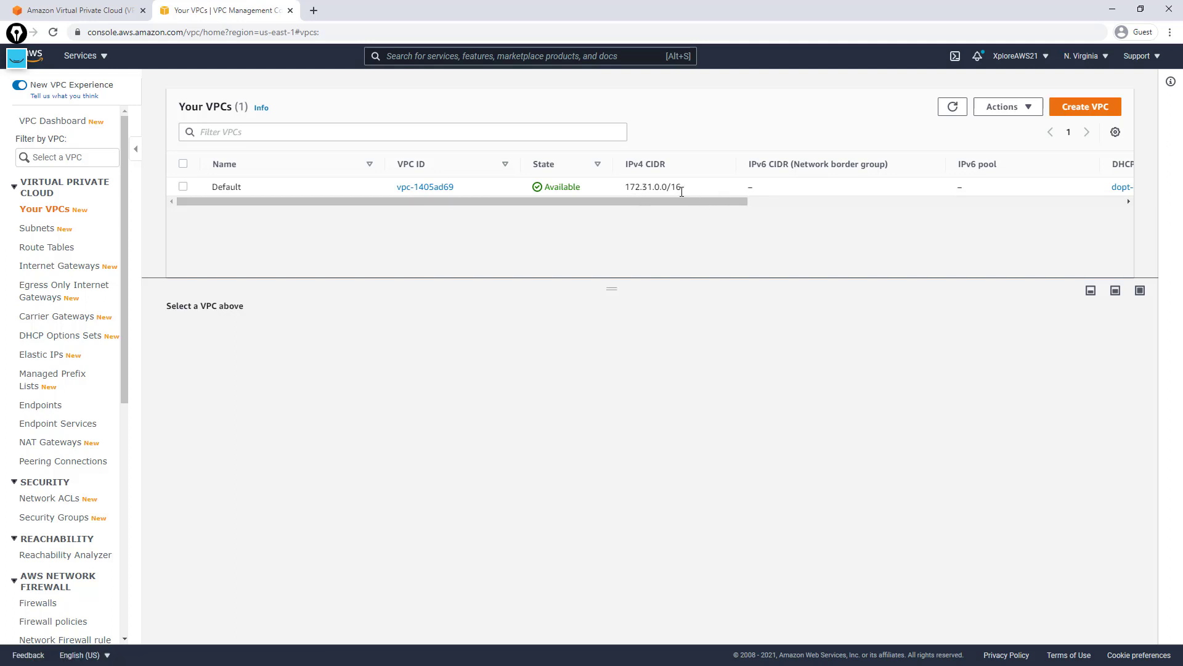
Examine the Default VPC's IPv4 CIDR block and view its associated IPv4 and IPv6 CIDRs
left_click_drag(682, 187, 676, 187)
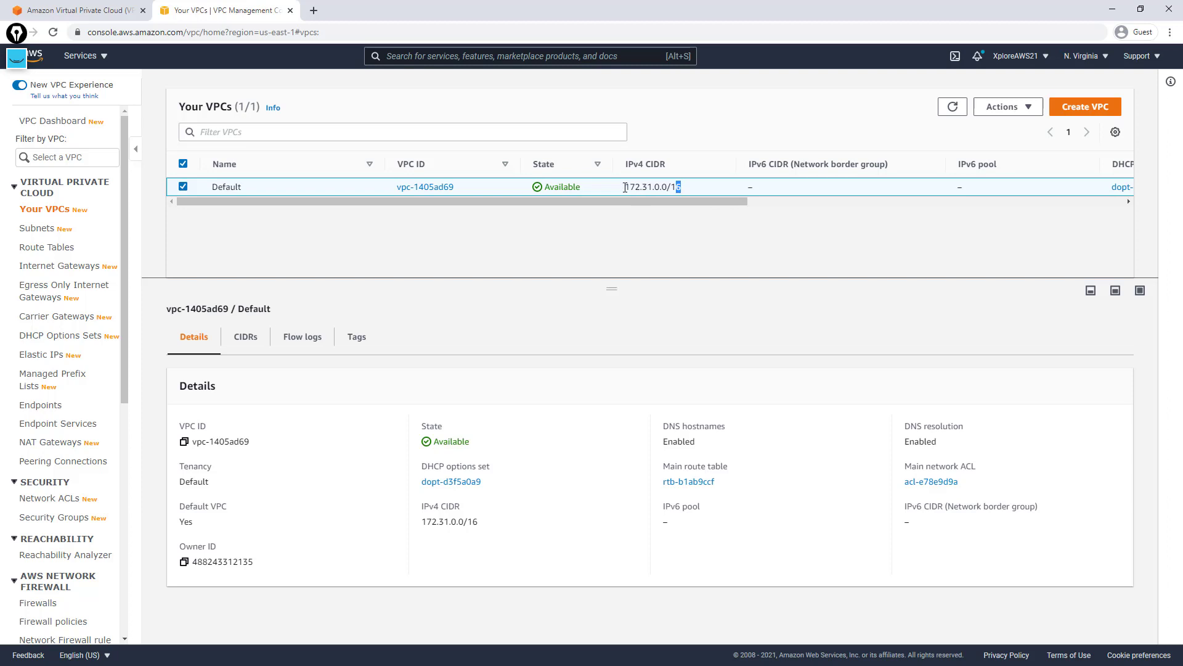
left_click(635, 219)
left_click_drag(653, 186, 667, 187)
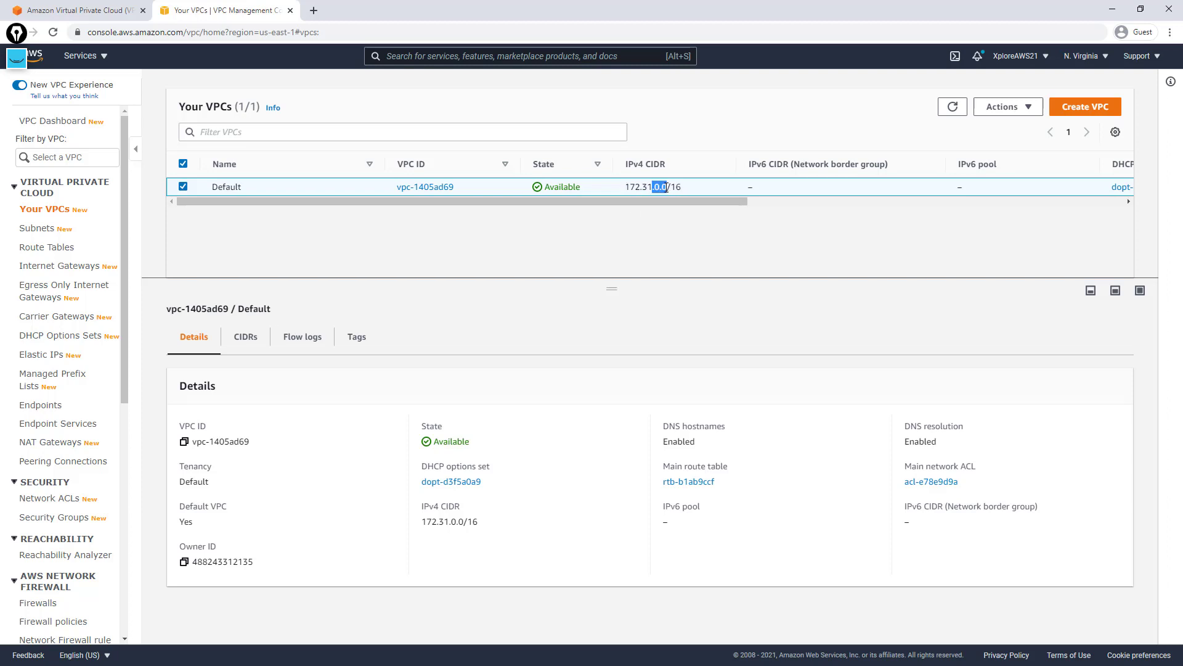
left_click(659, 229)
left_click(246, 338)
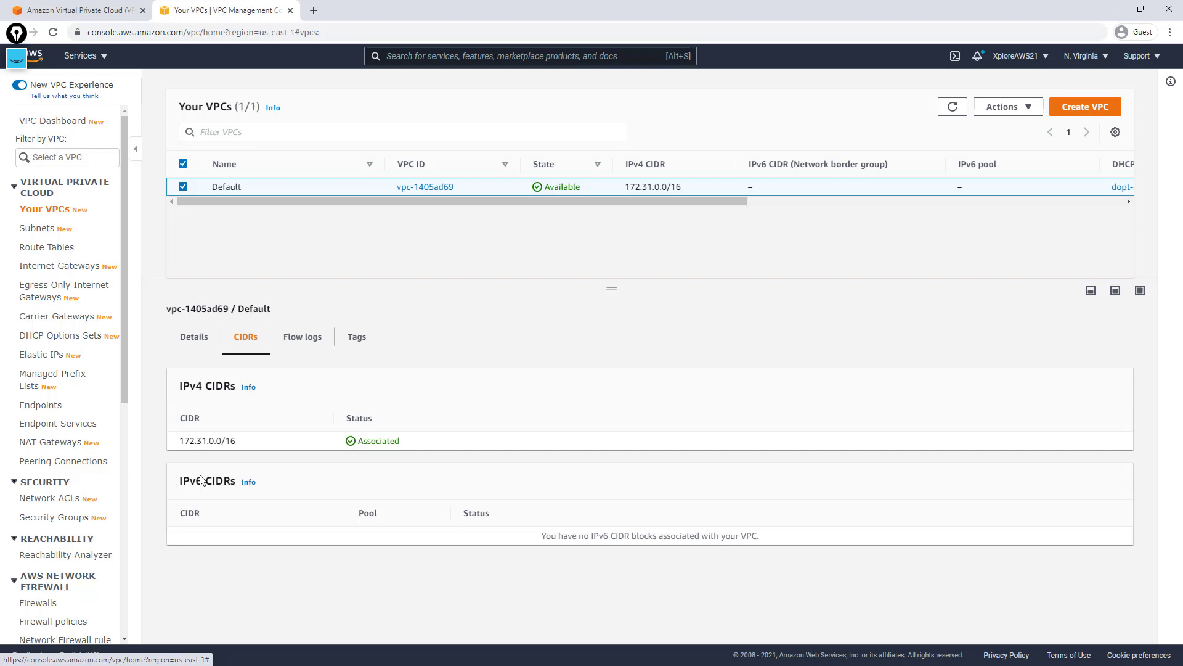
Display the VPC's subnets and examine their IPv4 CIDR ranges
left_click(37, 233)
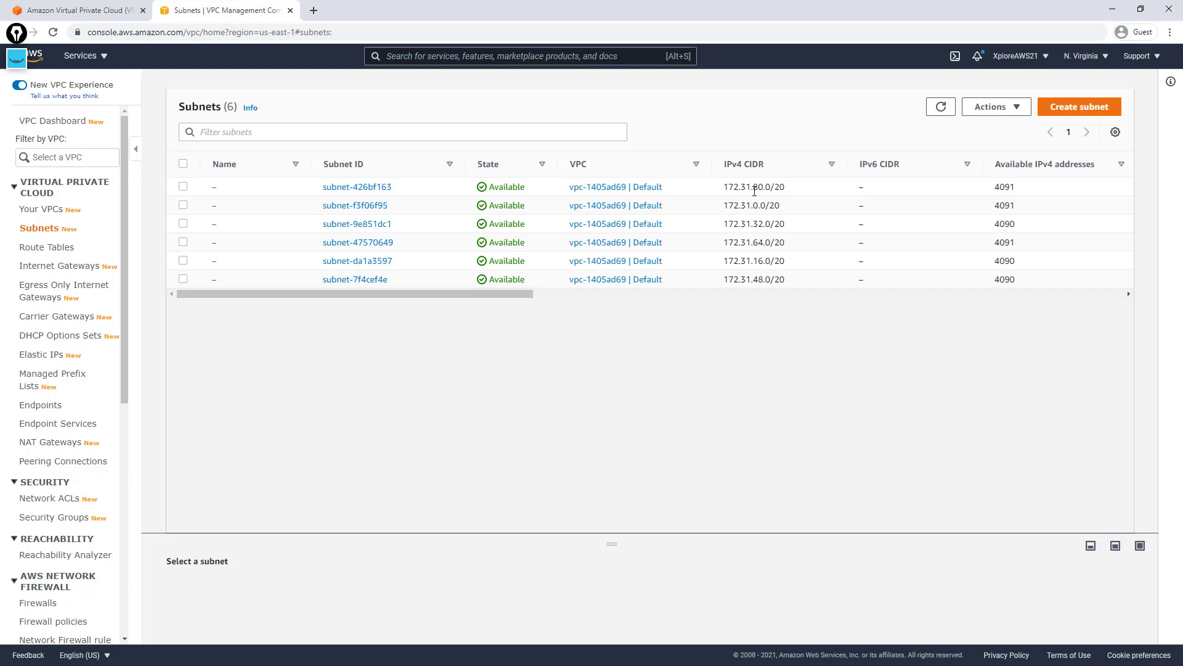
left_click_drag(753, 186, 763, 261)
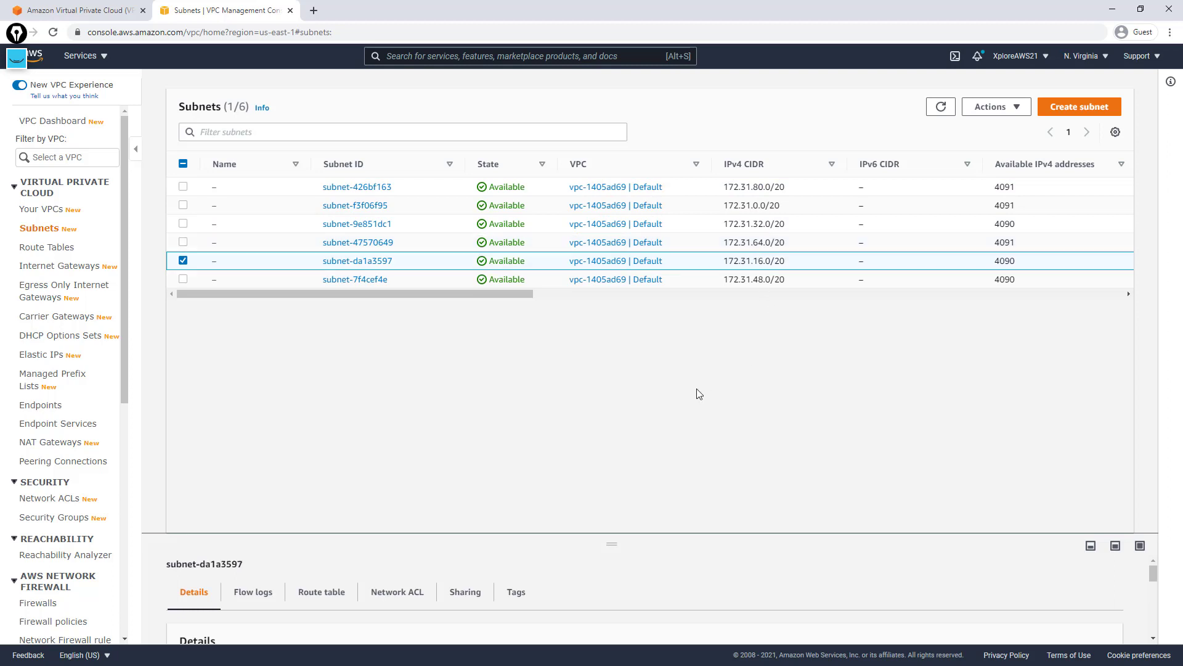
left_click(183, 261)
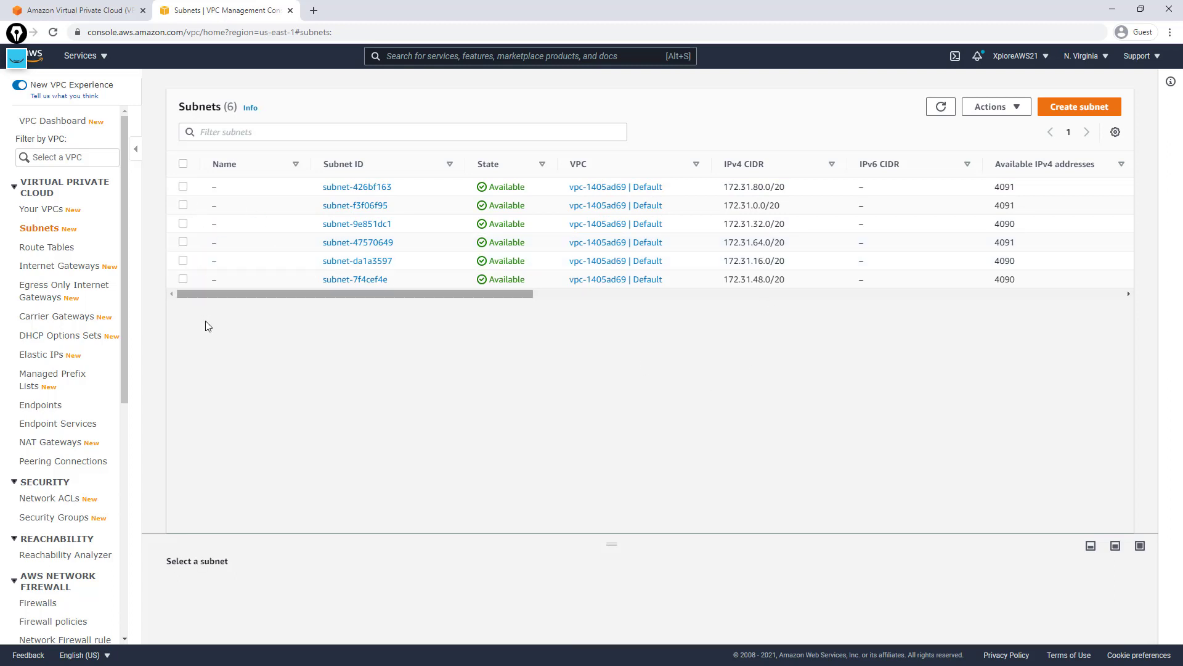
Open the routes of the Default VPC's main route table and examine the 0.0.0.0/0 route and its target
left_click(45, 250)
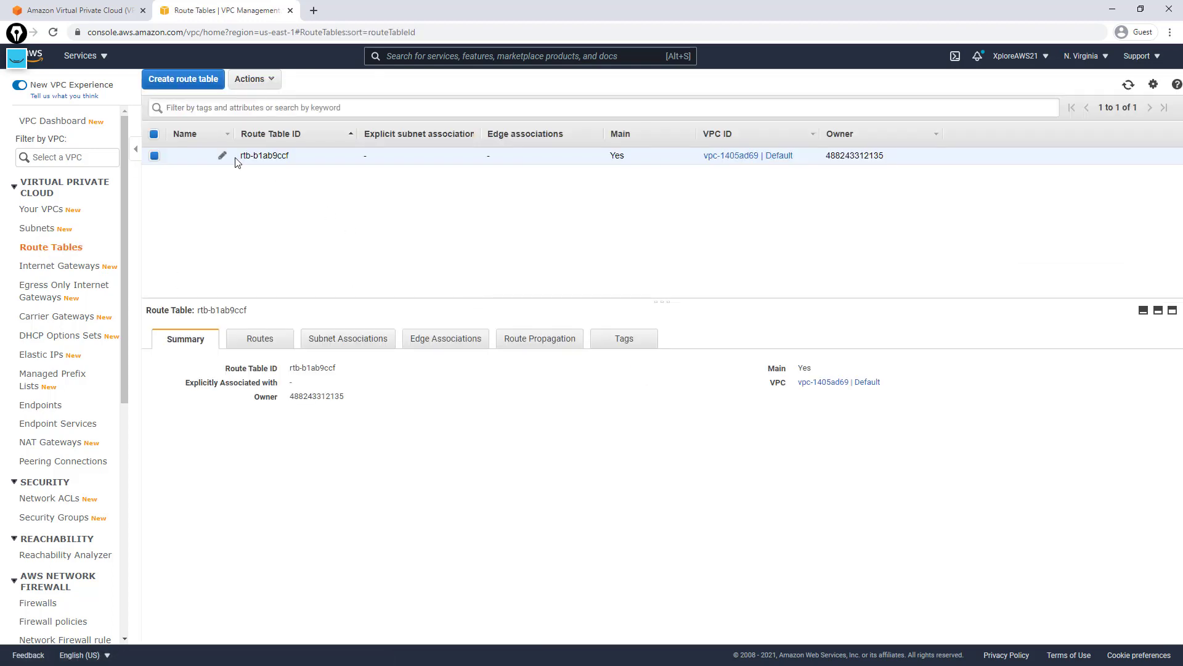
left_click(269, 340)
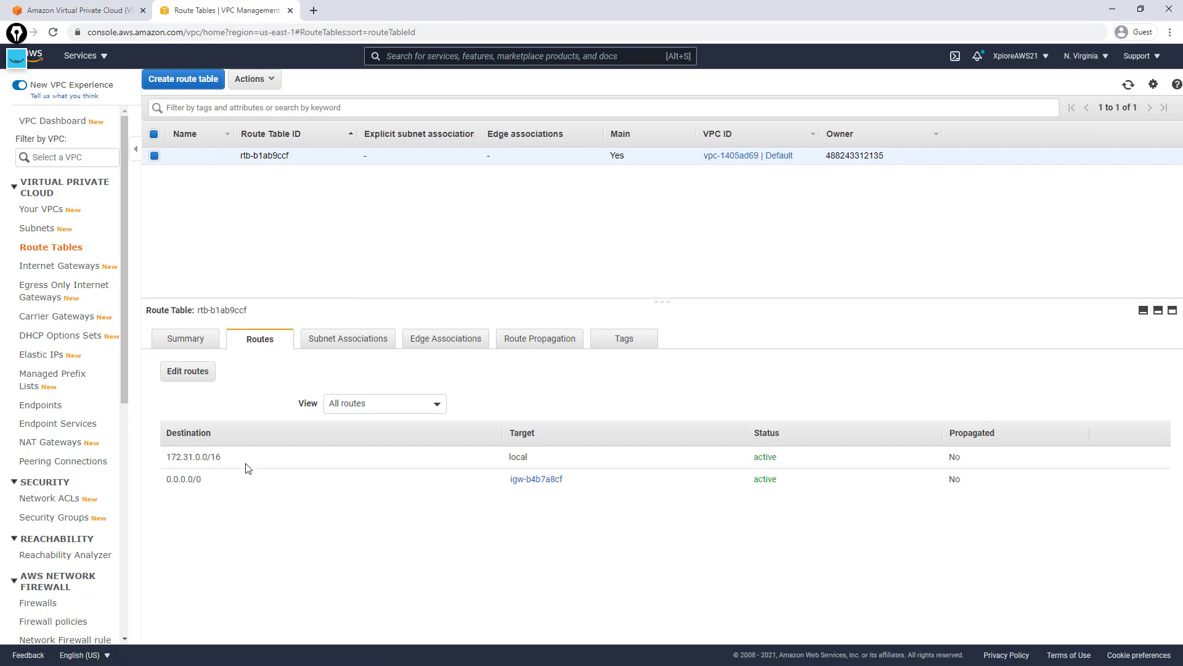
double_click(185, 479)
left_click(228, 495)
triple_click(196, 479)
left_click(481, 482)
triple_click(644, 483)
left_click(653, 484)
With the annotation pen, draw the flow "VPC → subnet x6 → Route Table" above the route details
left_click(16, 59)
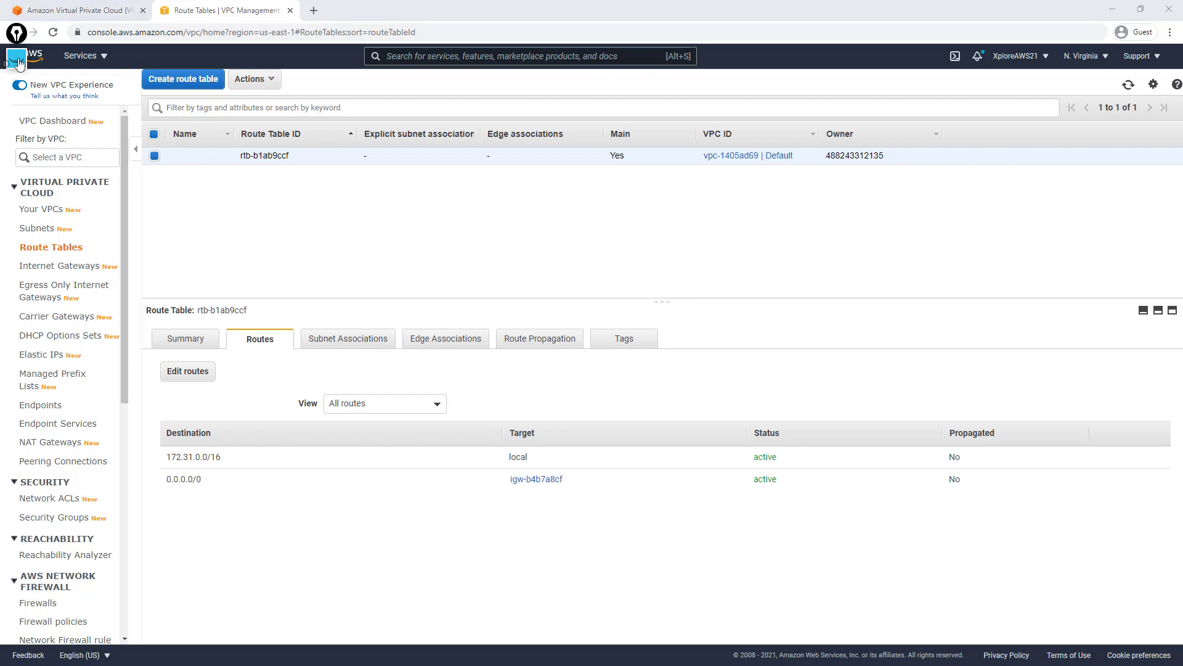
left_click(18, 96)
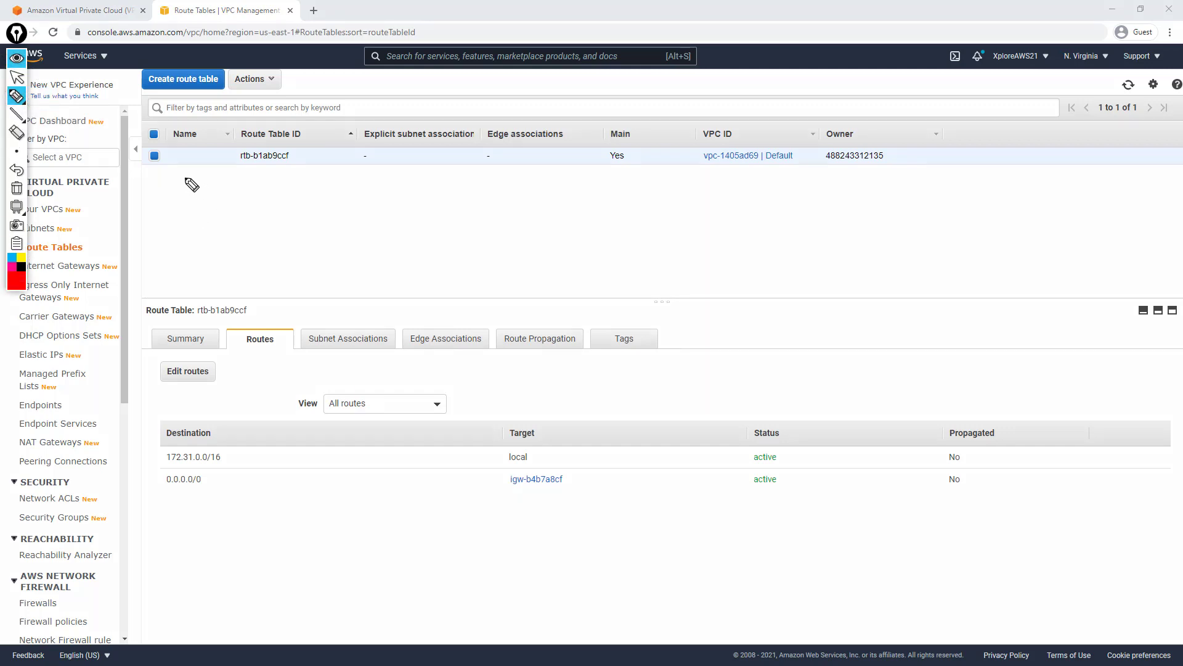
mouse_move(169, 205)
left_mouse_down()
mouse_move(186, 197)
mouse_move(185, 237)
left_mouse_up()
mouse_move(186, 198)
left_mouse_down()
mouse_move(202, 207)
mouse_move(188, 217)
left_mouse_up()
mouse_move(223, 199)
left_mouse_down()
mouse_move(221, 231)
mouse_move(242, 211)
mouse_move(271, 221)
mouse_move(289, 185)
mouse_move(317, 217)
left_mouse_up()
mouse_move(322, 179)
left_mouse_down()
mouse_move(319, 214)
mouse_move(328, 195)
mouse_move(394, 195)
left_mouse_up()
mouse_move(383, 188)
left_mouse_down()
mouse_move(385, 200)
mouse_move(403, 180)
left_mouse_up()
mouse_move(403, 180)
left_mouse_down()
mouse_move(412, 200)
mouse_move(461, 193)
mouse_move(407, 231)
mouse_move(444, 212)
mouse_move(456, 219)
left_mouse_up()
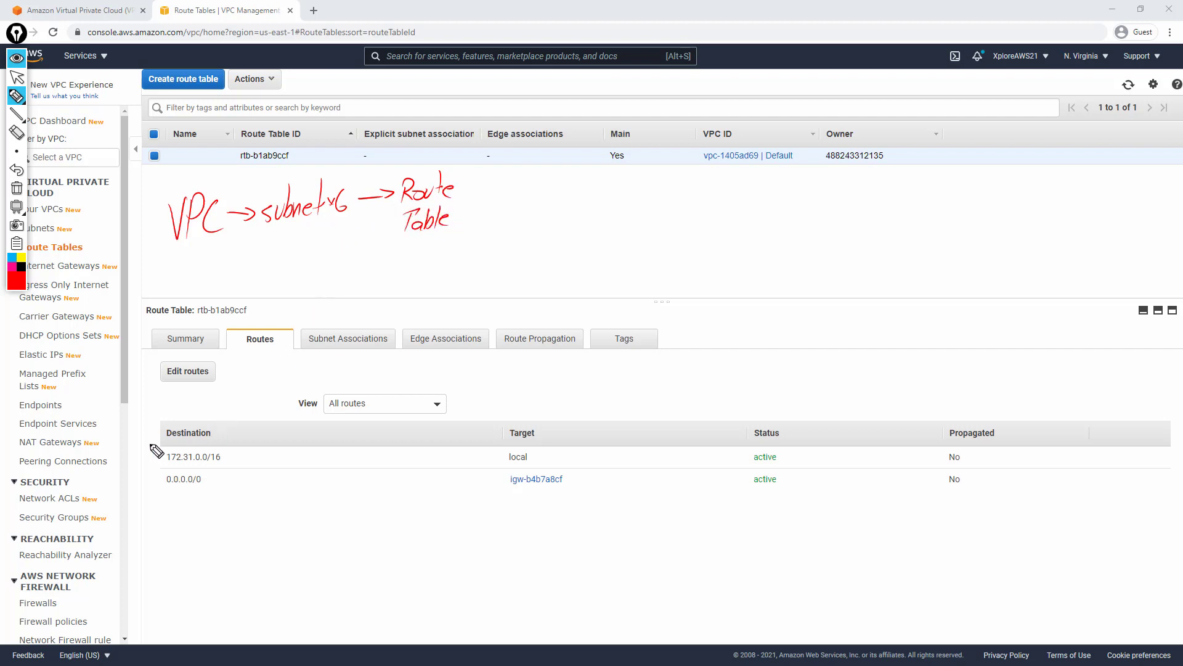
Mark the 172.31.0.0/16 route with an arrow and circle its local target
left_click_drag(144, 434, 164, 455)
left_click_drag(163, 455, 152, 453)
left_click_drag(531, 450, 529, 444)
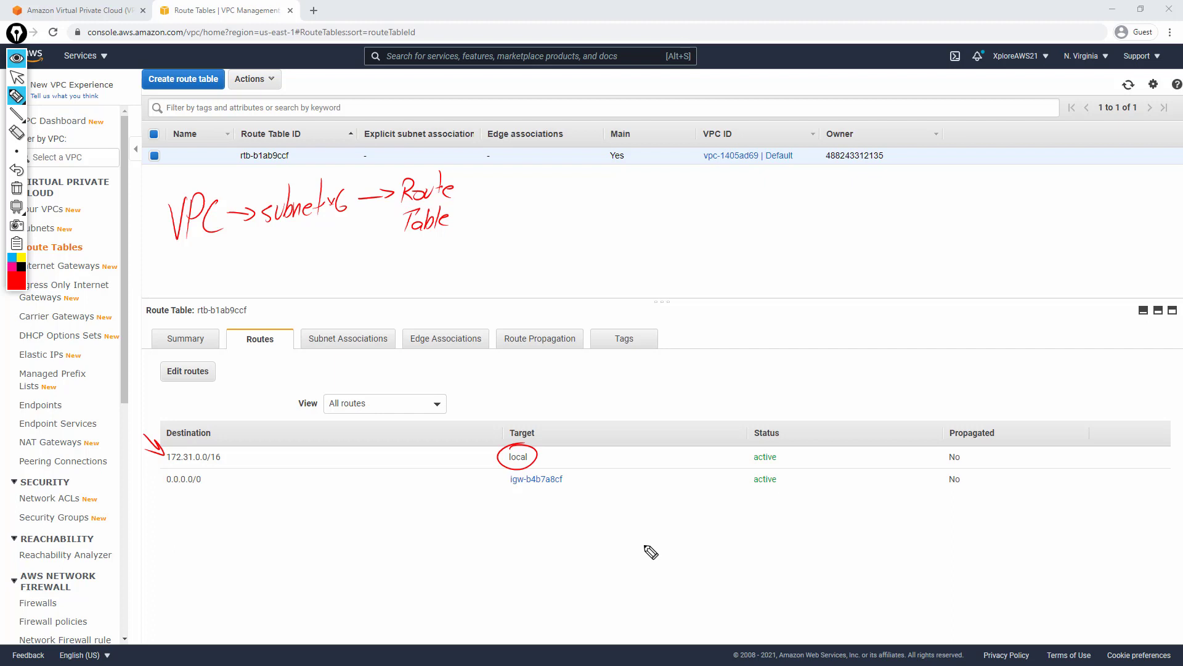
Extend the underlined flow sketch with "Default" and a cloud, and circle the internet gateway target with the note "Proxy"
mouse_move(465, 197)
left_mouse_down()
mouse_move(523, 203)
mouse_move(552, 175)
mouse_move(543, 198)
mouse_move(577, 181)
mouse_move(632, 183)
mouse_move(678, 229)
mouse_move(641, 179)
mouse_move(654, 174)
left_mouse_up()
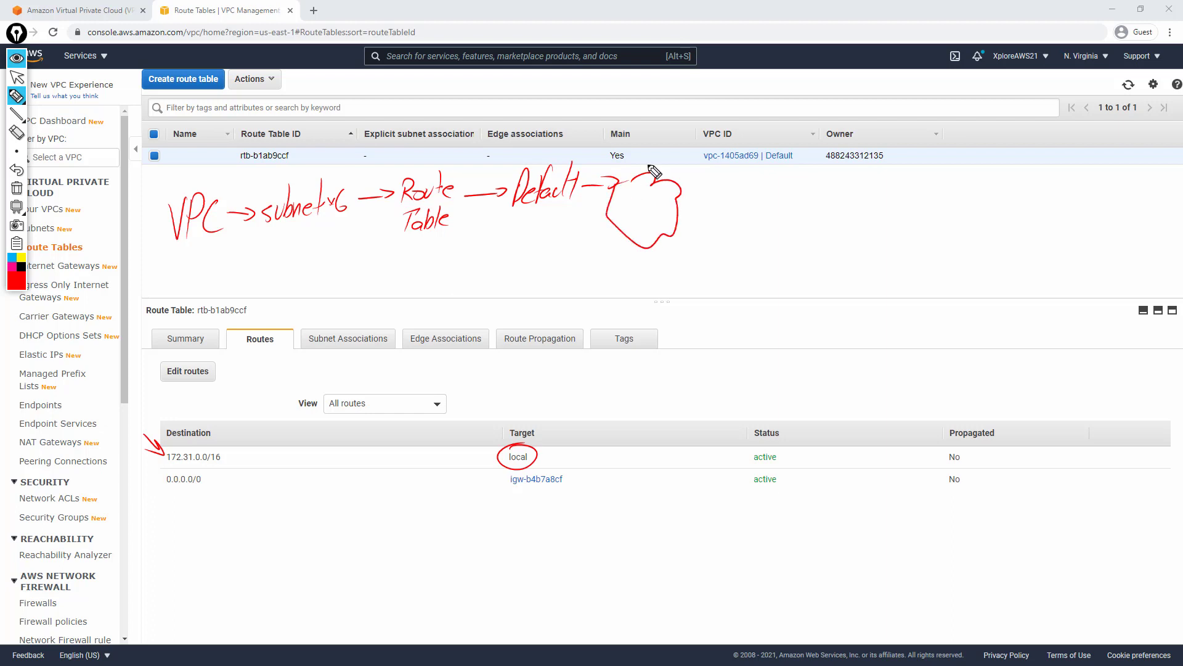
mouse_move(489, 475)
left_mouse_down()
mouse_move(523, 475)
mouse_move(502, 491)
mouse_move(544, 498)
mouse_move(538, 523)
left_mouse_up()
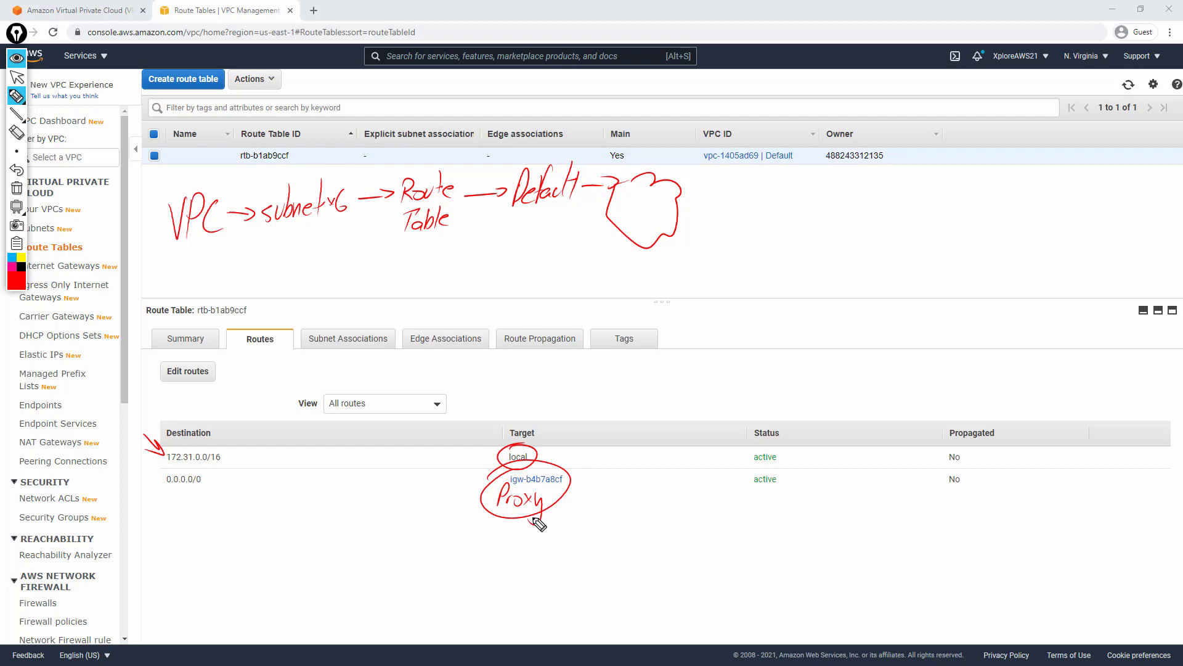
left_click_drag(766, 278, 122, 270)
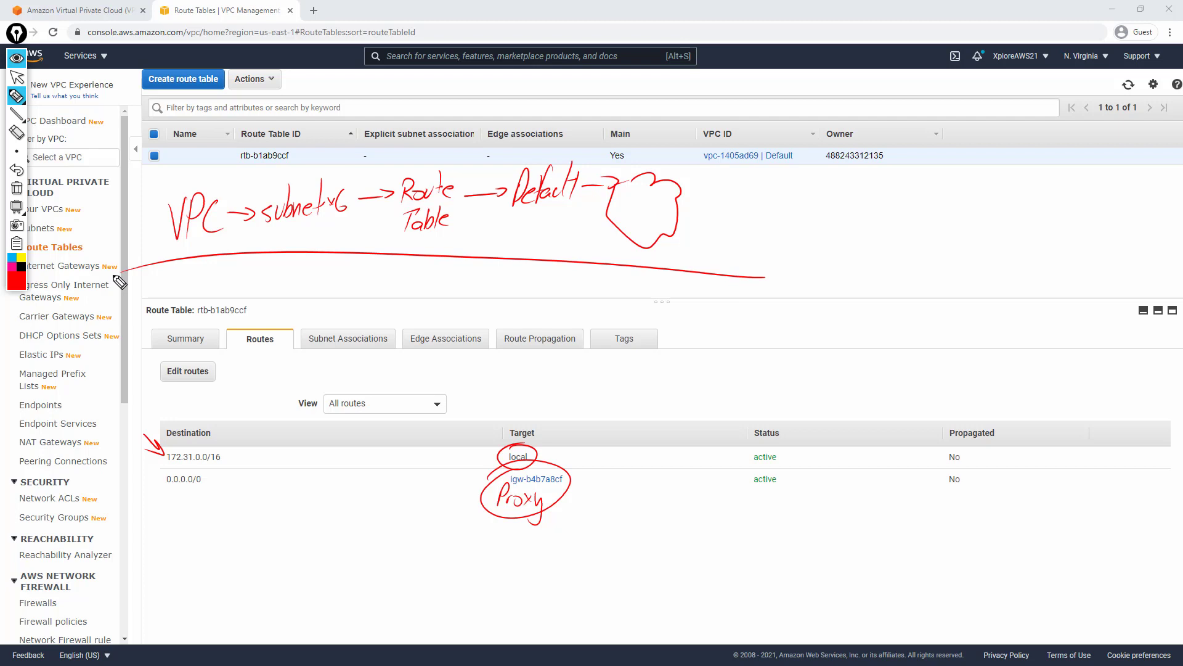
Clear all drawn annotations over the route table and return to the normal pointer
left_click(16, 188)
left_click(18, 77)
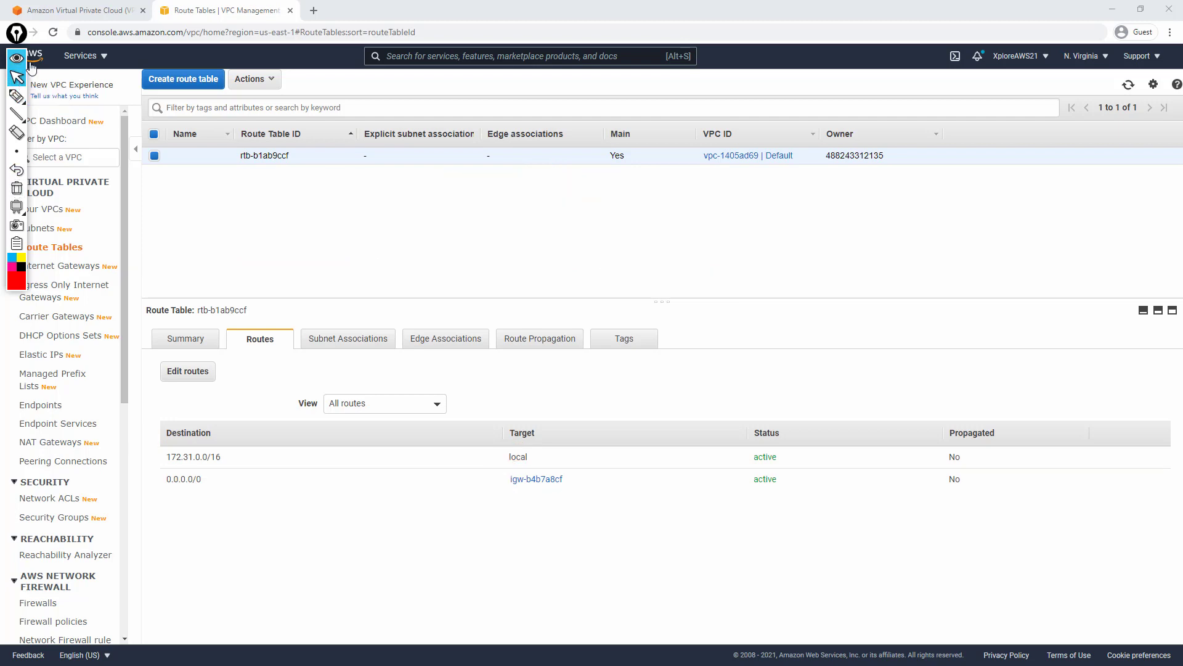
Collapse the annotation toolbar and open the details of the default VPC's internet gateway
left_click(15, 60)
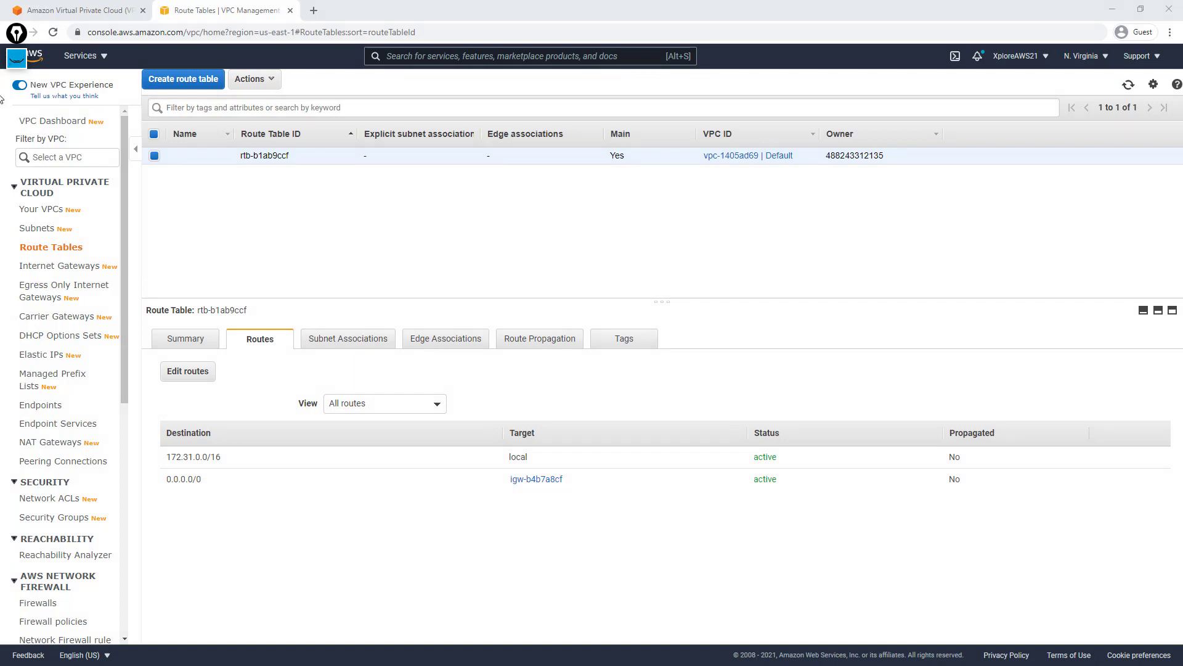
left_click(66, 272)
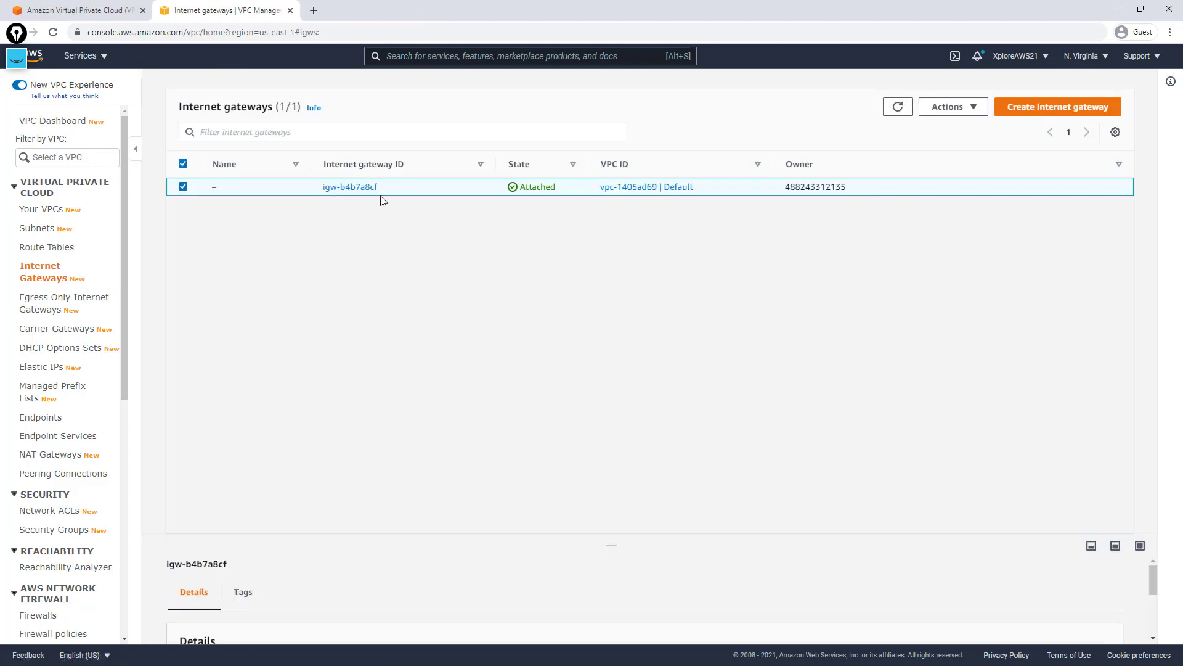
left_click(352, 188)
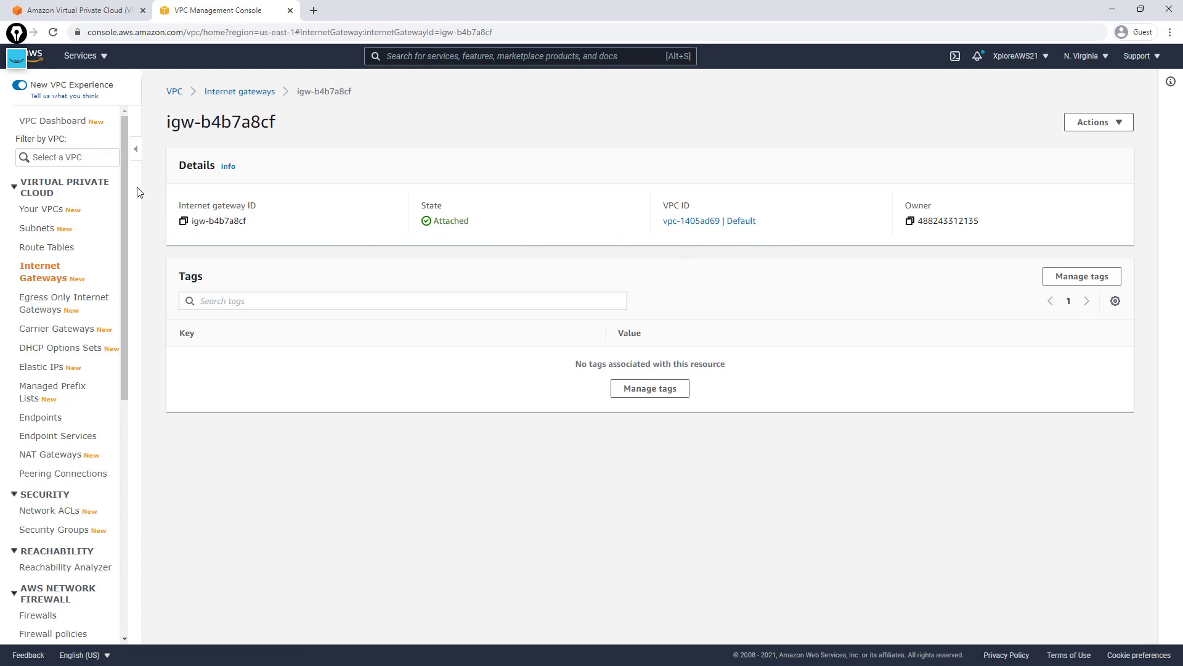
Launch the VPC Wizard from the VPC dashboard and select the "VPC with Public and Private Subnets" configuration
left_click(53, 122)
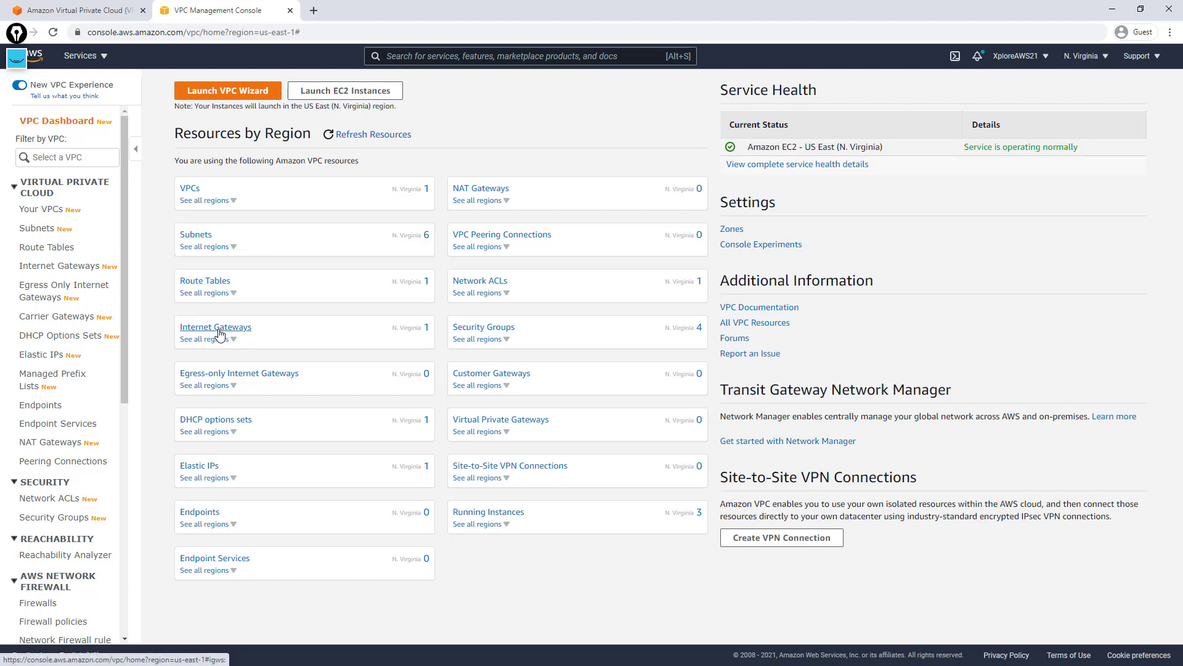
left_click(215, 93)
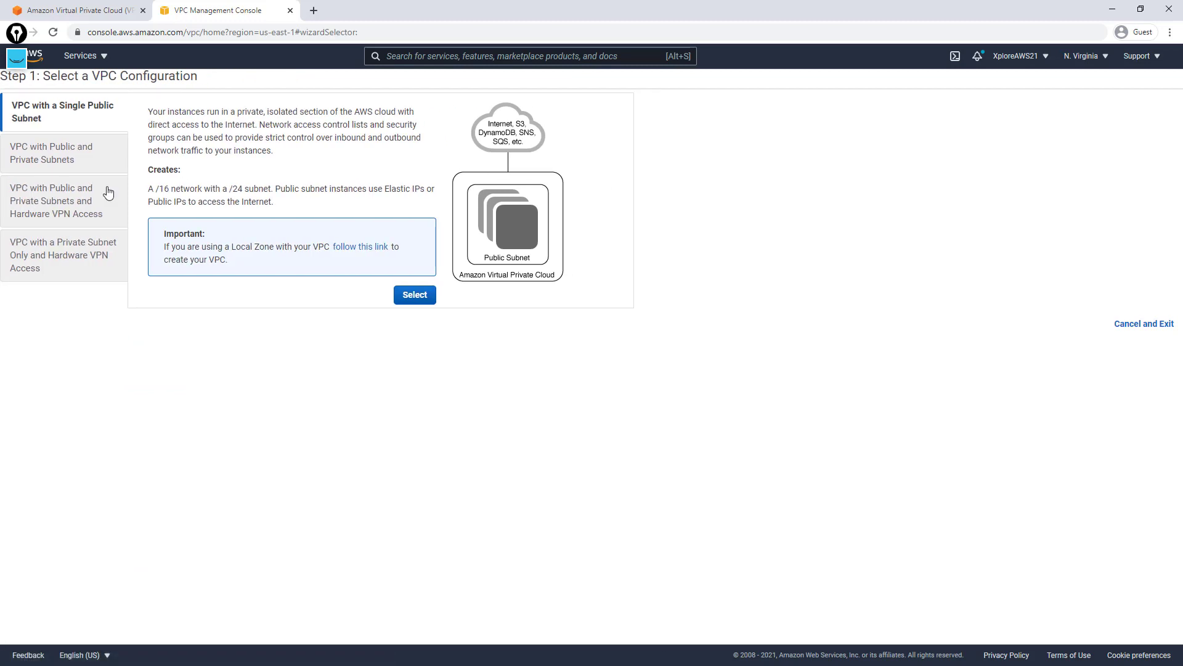
left_click(32, 152)
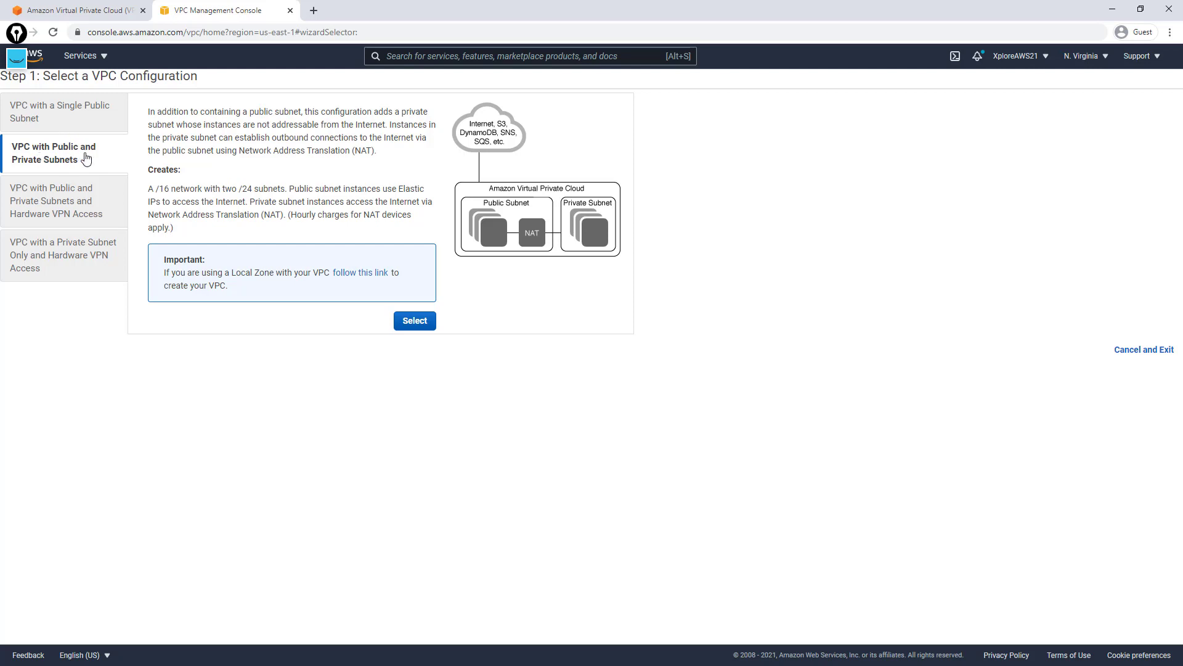
left_click(411, 321)
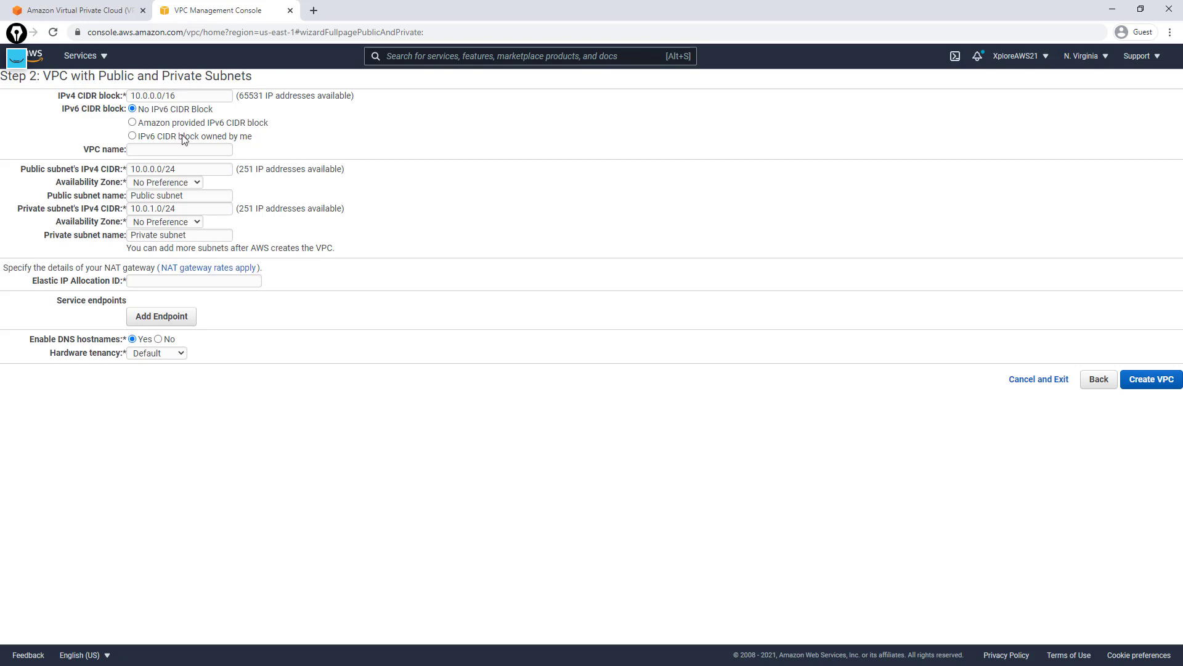
Name the VPC MyvPC and set the public subnet's availability zone to us-east-1a and the private subnet's to us-east-1b
left_click(173, 151)
type("MyvPC")
left_click(191, 184)
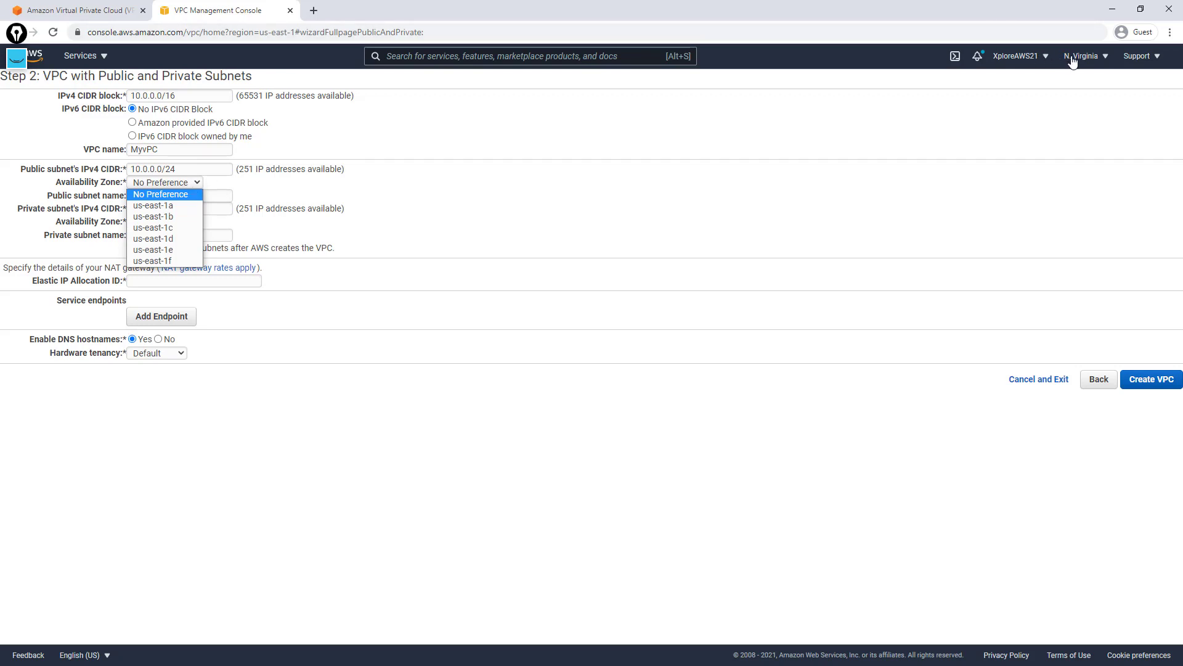
left_click(151, 208)
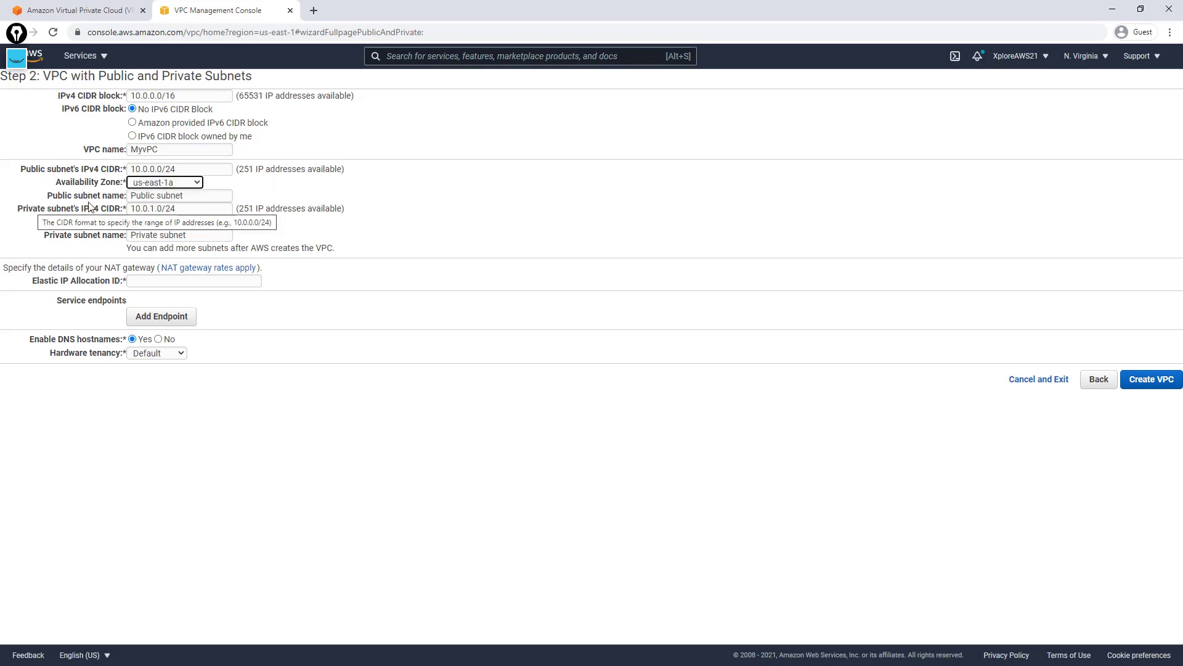
left_click(192, 222)
left_click(157, 256)
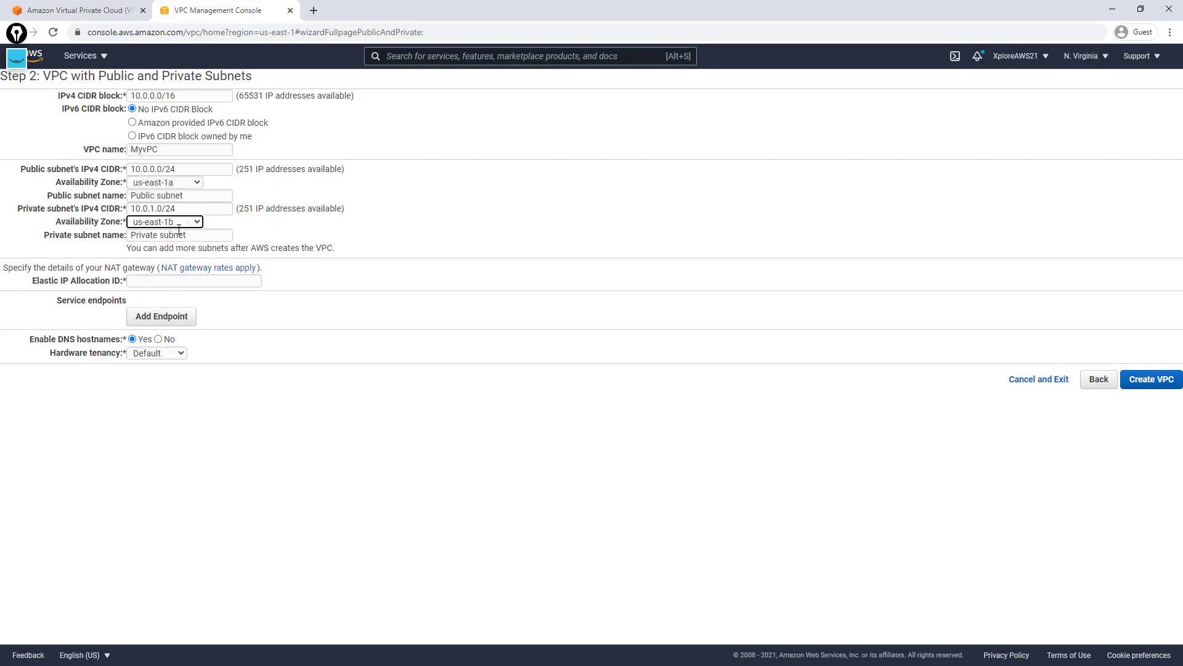
Check the wizard's Elastic IP Allocation ID field, search the console for "Elastic", and open the EC2 Elastic IPs feature in a new browser tab
left_click(138, 281)
left_click(203, 454)
left_click_drag(23, 282, 124, 281)
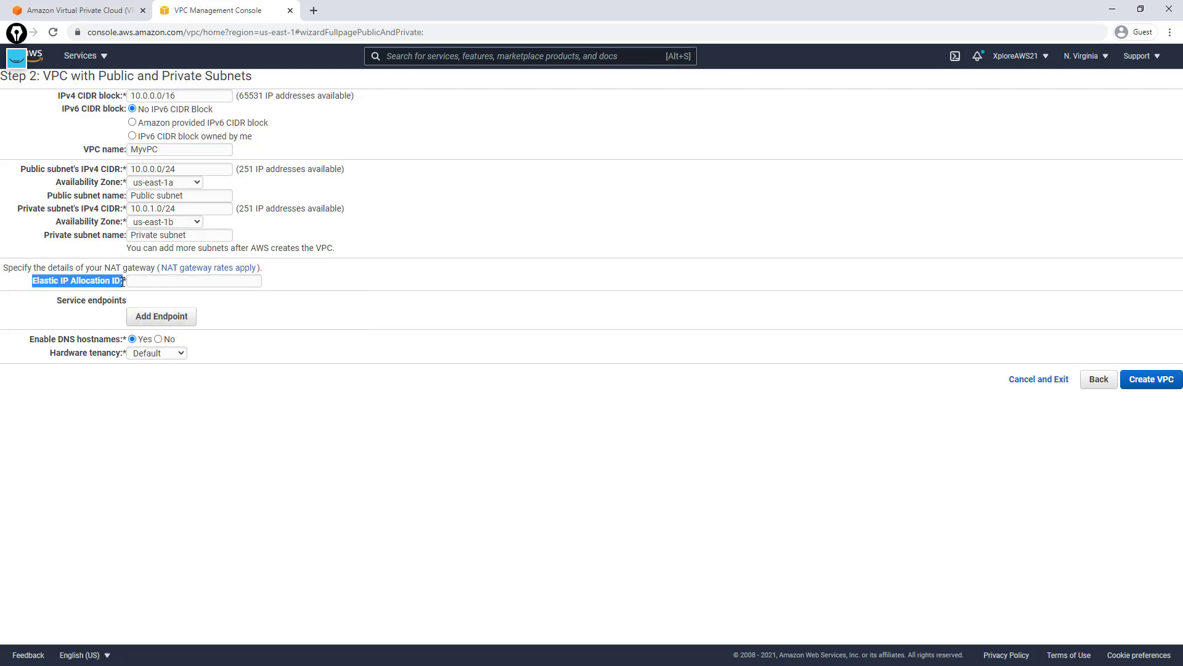
left_click(134, 467)
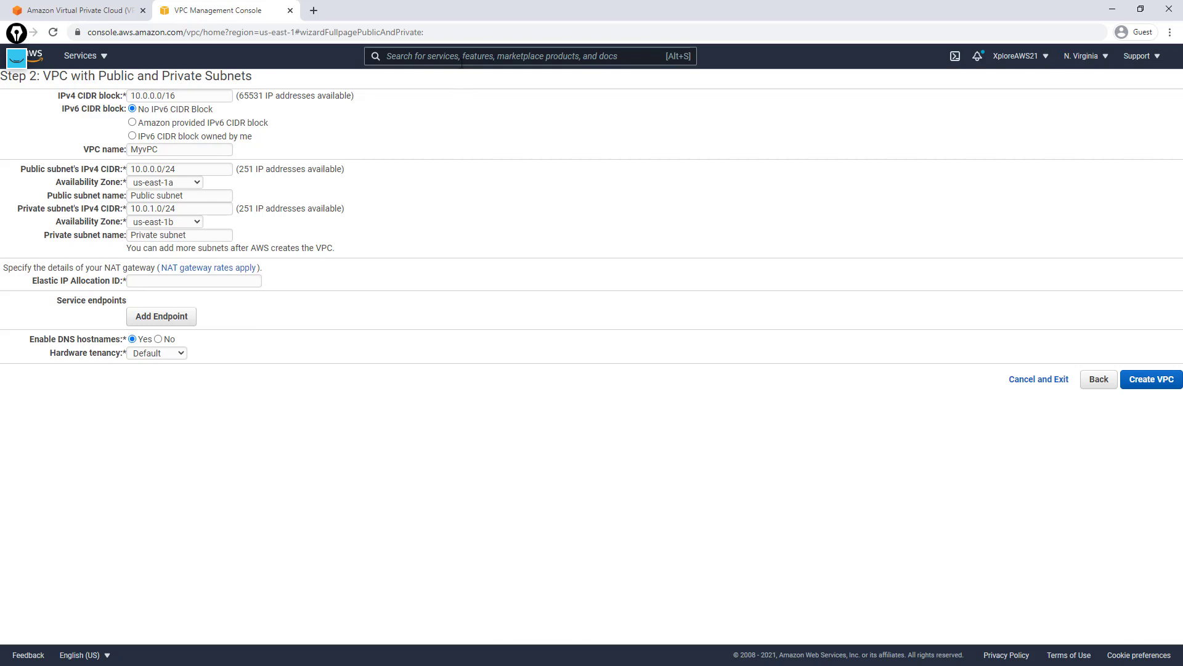
left_click(462, 62)
type("Elasetic")
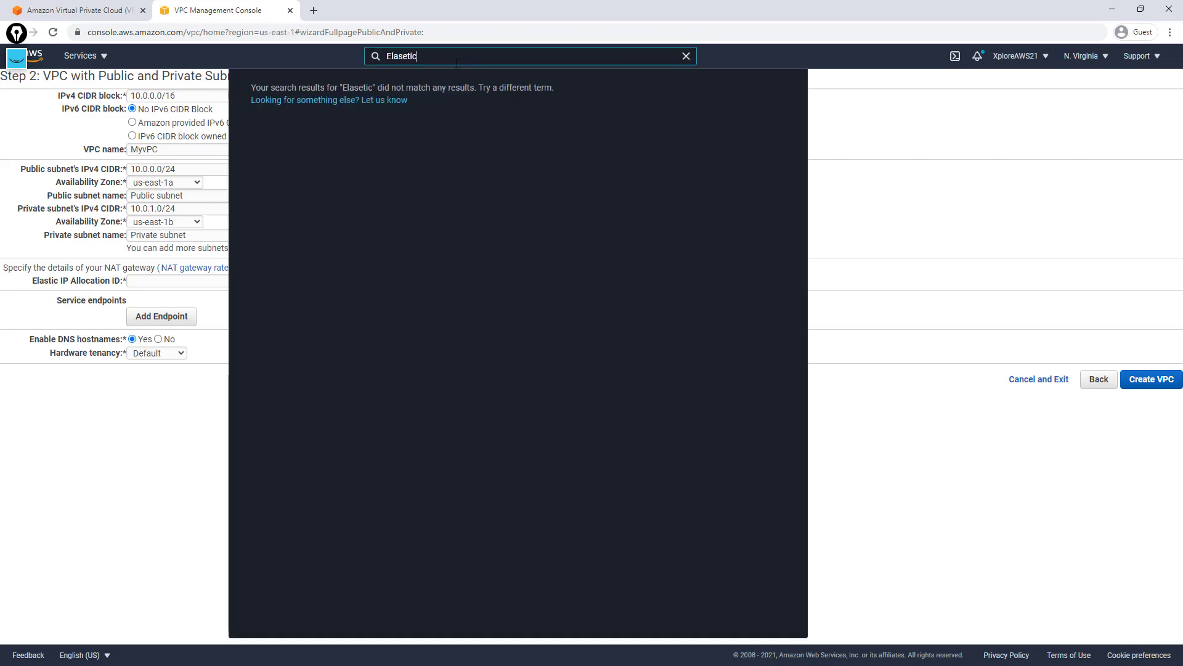
double_click(456, 63)
type("Elastic")
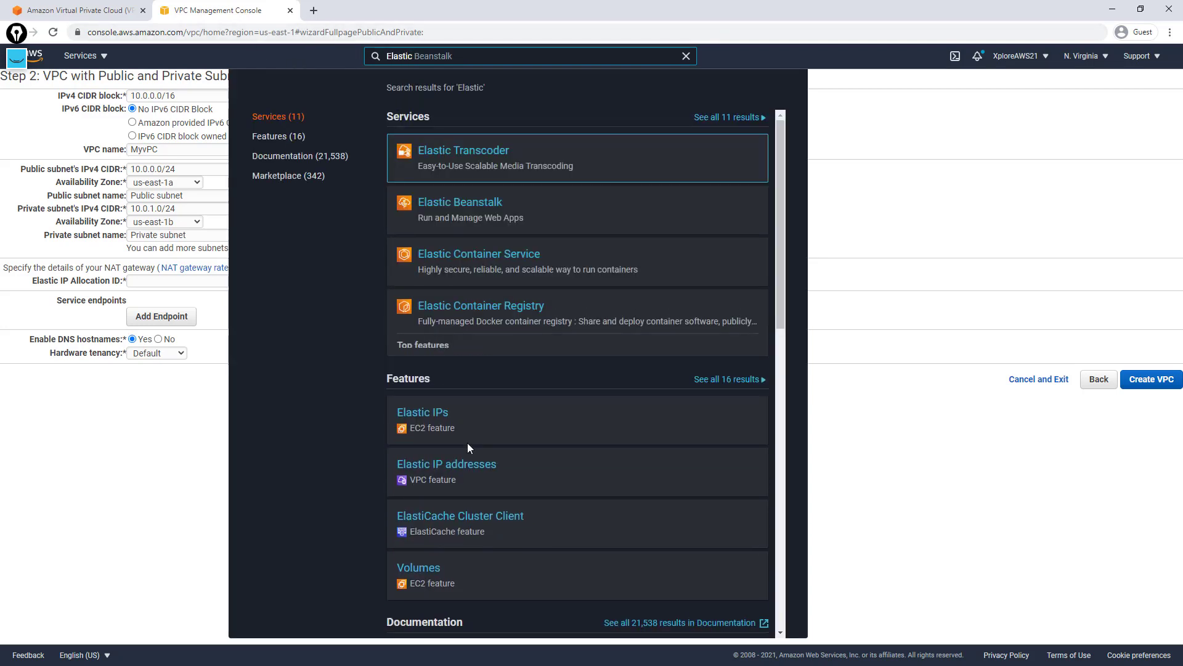
right_click(442, 401)
left_click(456, 406)
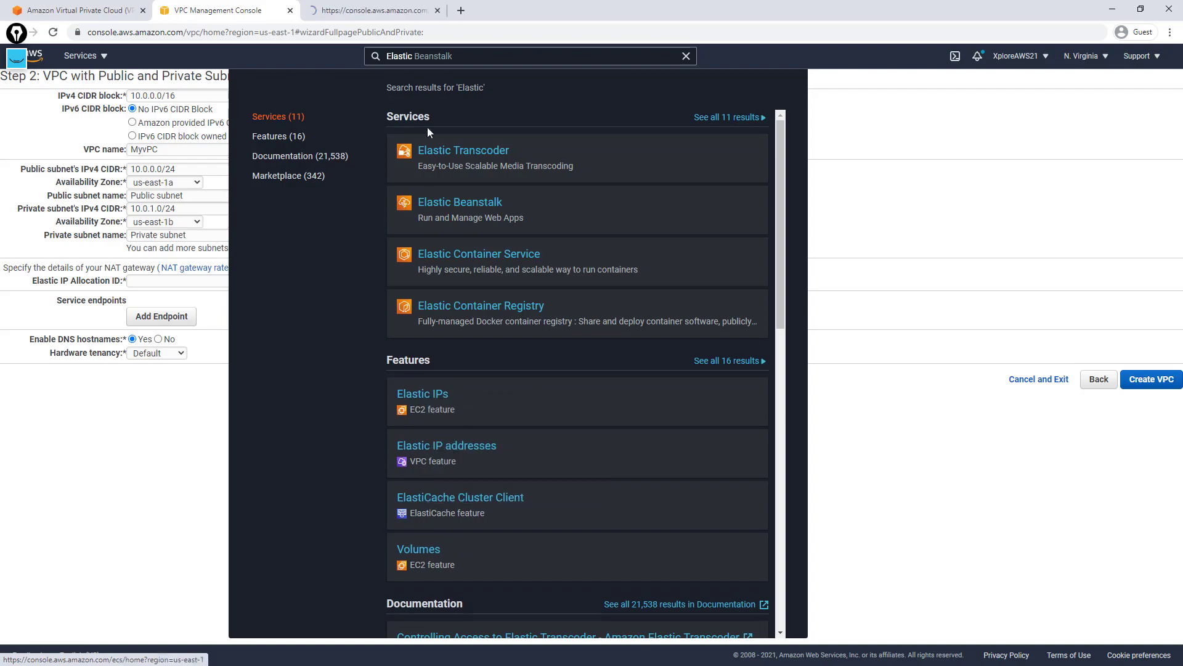
left_click(338, 10)
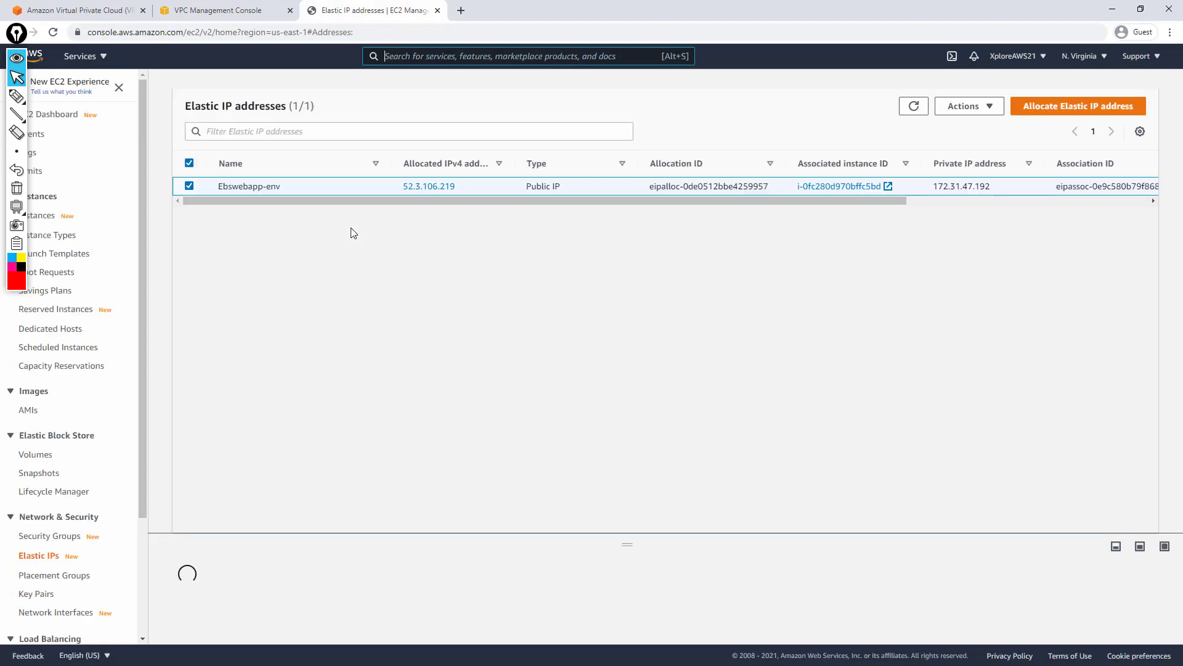
Collapse the annotation toolbar and move it clear of the console navigation, and inspect the existing Elastic IP's private IP address
left_click(22, 58)
mouse_move(16, 32)
left_mouse_down()
mouse_move(1025, 79)
mouse_move(1168, 28)
left_mouse_up()
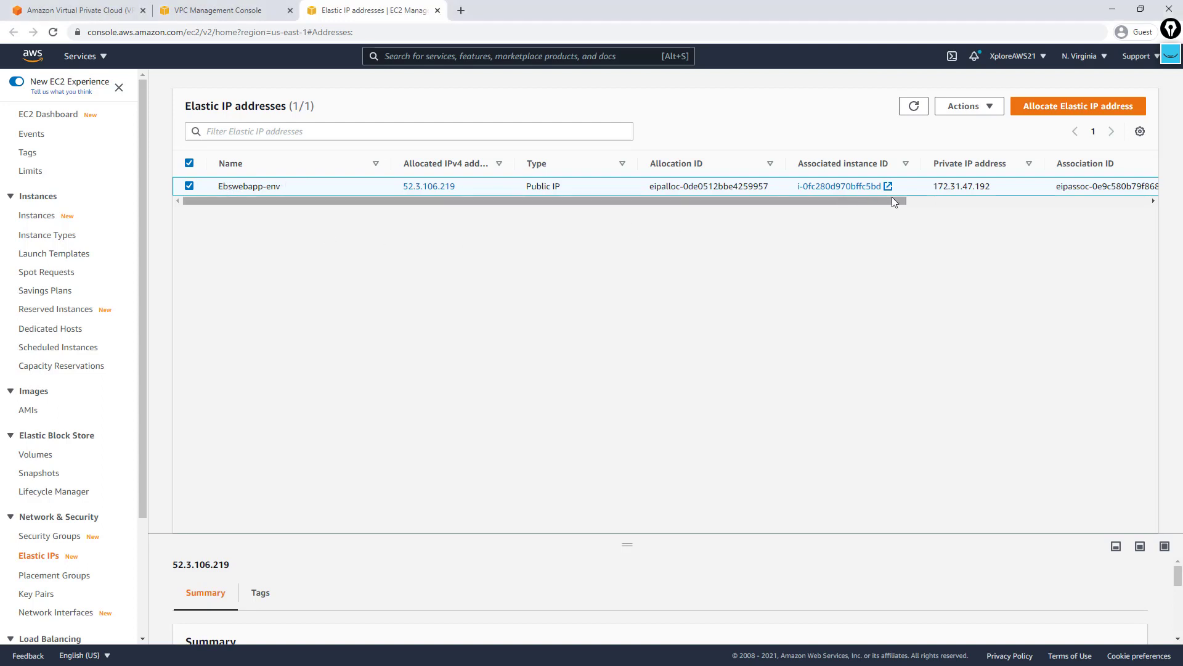
left_click_drag(938, 186, 987, 187)
left_click(983, 188)
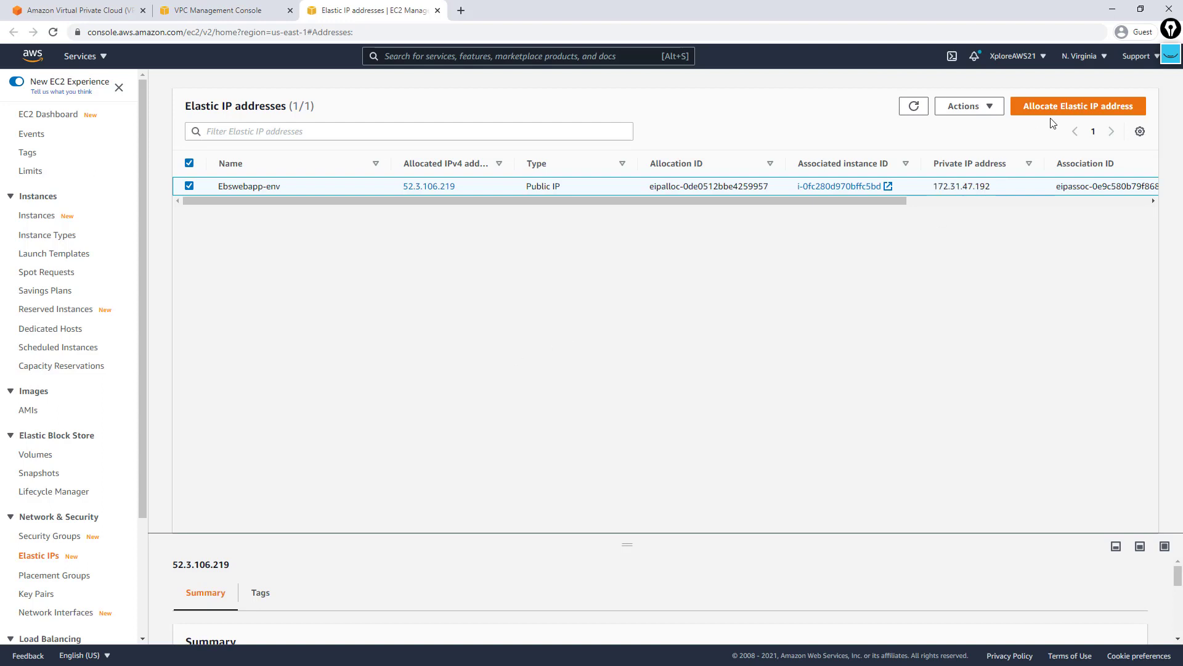
Allocate a new Elastic IP address from Amazon's IPv4 pool in the us-east-1 network border group, without tags
left_click(1074, 107)
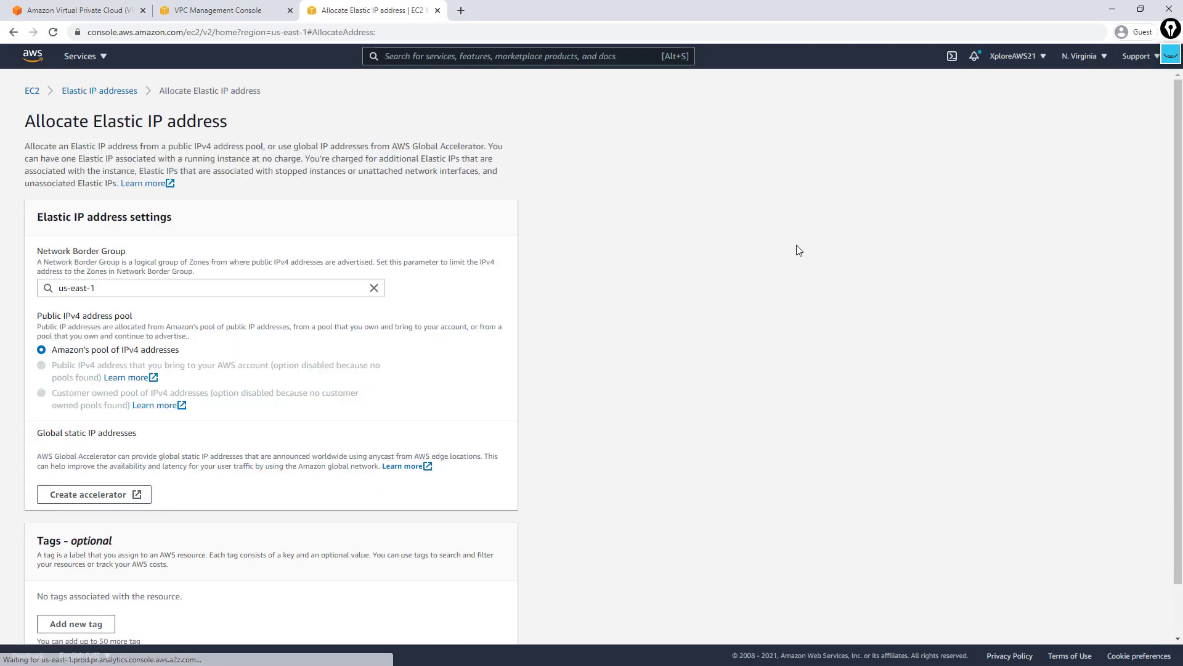
left_click(182, 287)
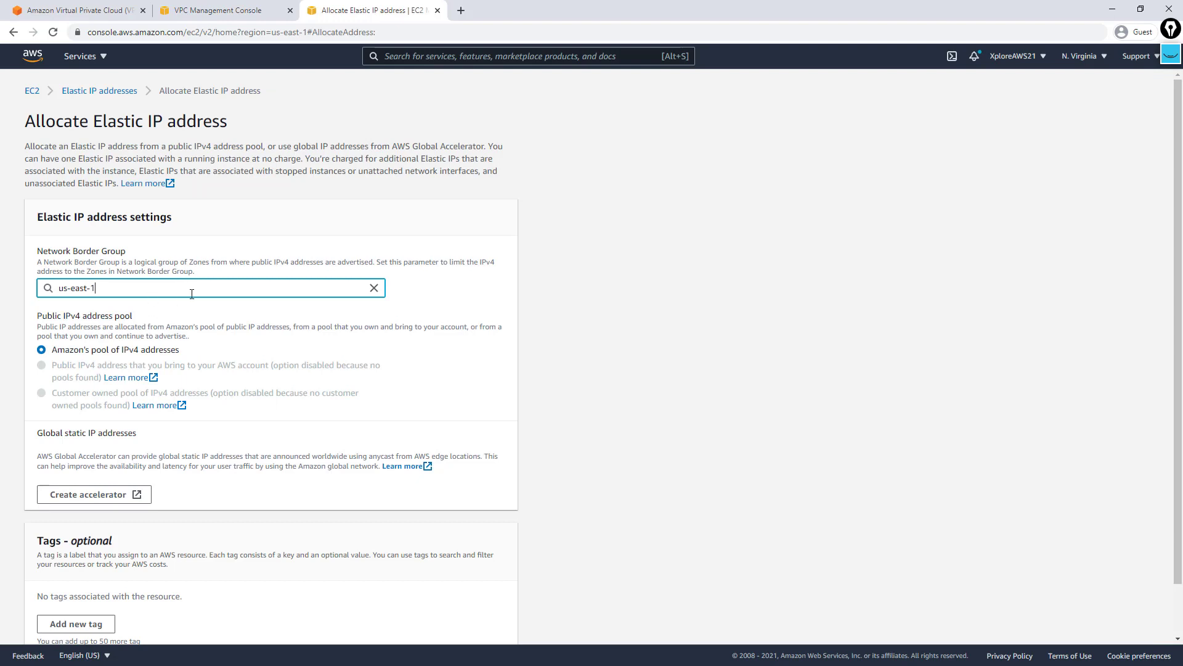
scroll(132, 449, "down", 2)
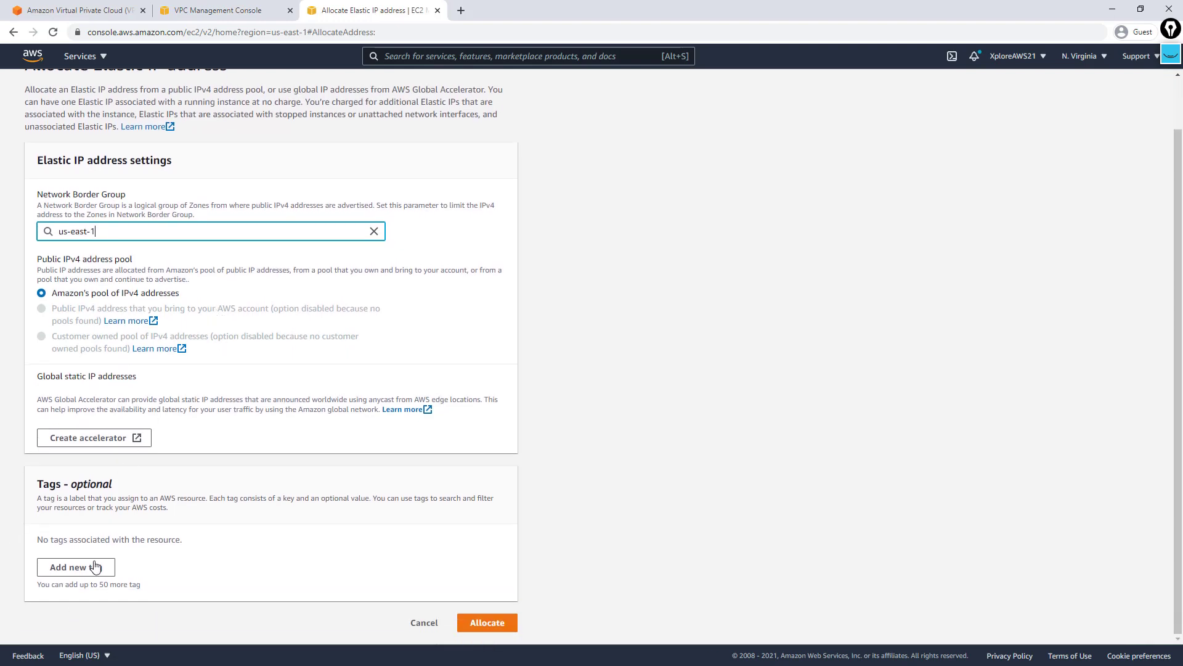
left_click(500, 625)
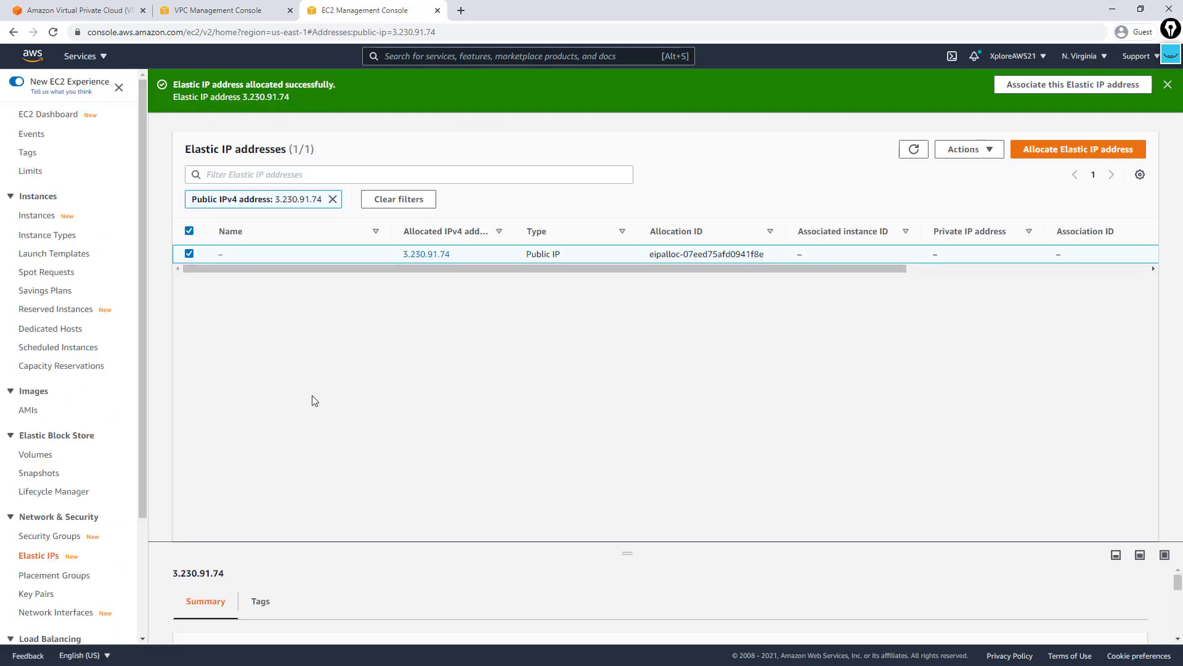
Name the newly allocated Elastic IP address MyElasticIP and save it
left_click(231, 254)
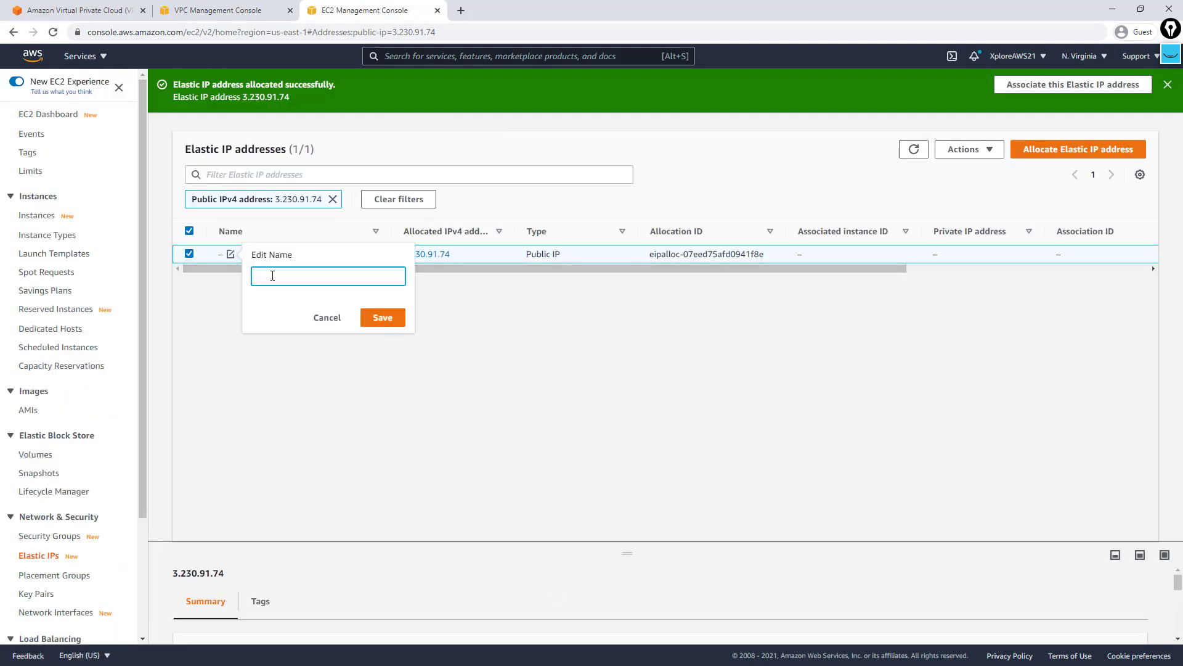
type("MyElasticIP")
left_click(382, 317)
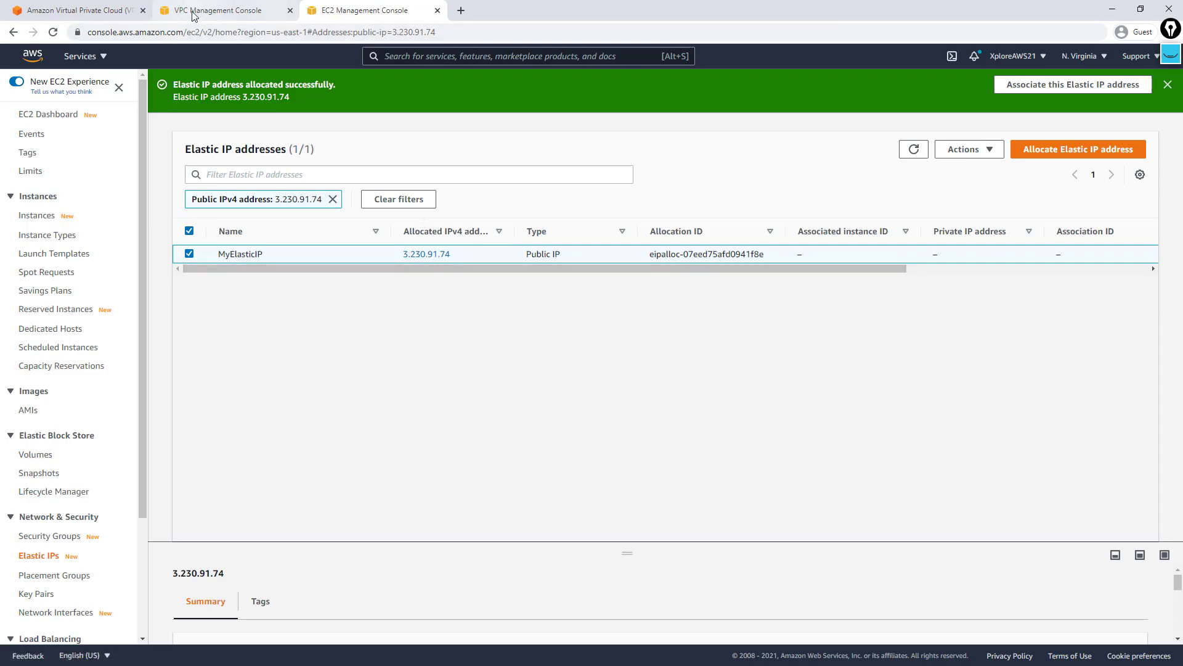
Return to the VPC wizard and assign Elastic IP 3.230.91.74 as the NAT gateway's allocation ID
left_click(215, 10)
left_click(140, 478)
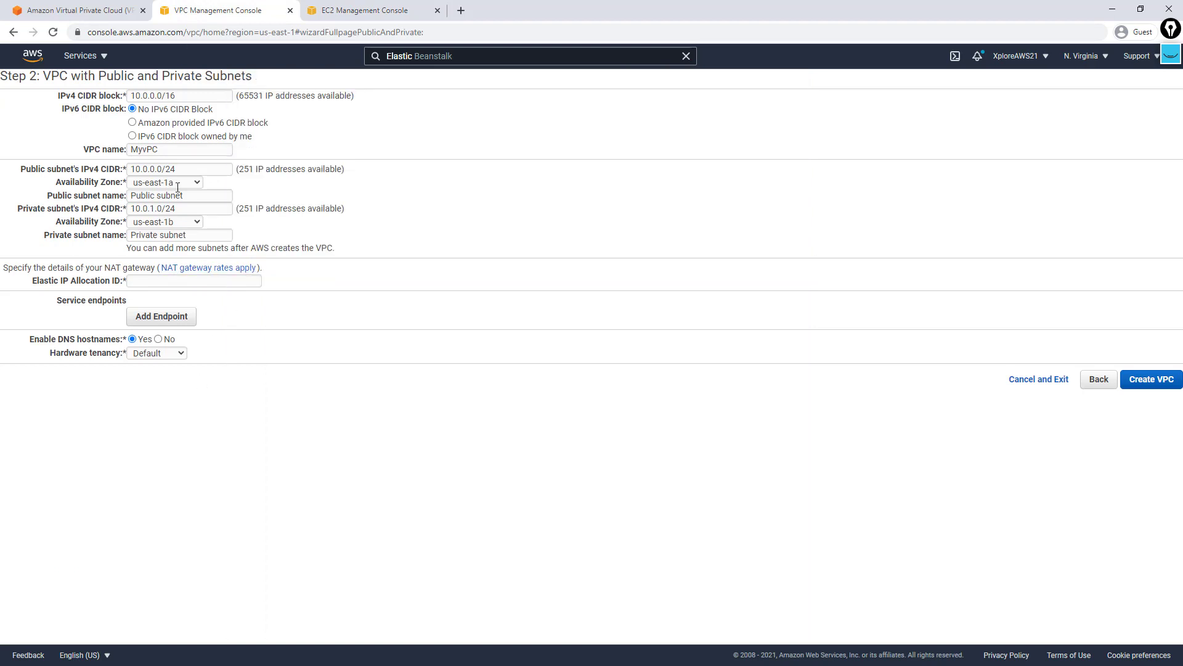
left_click(169, 278)
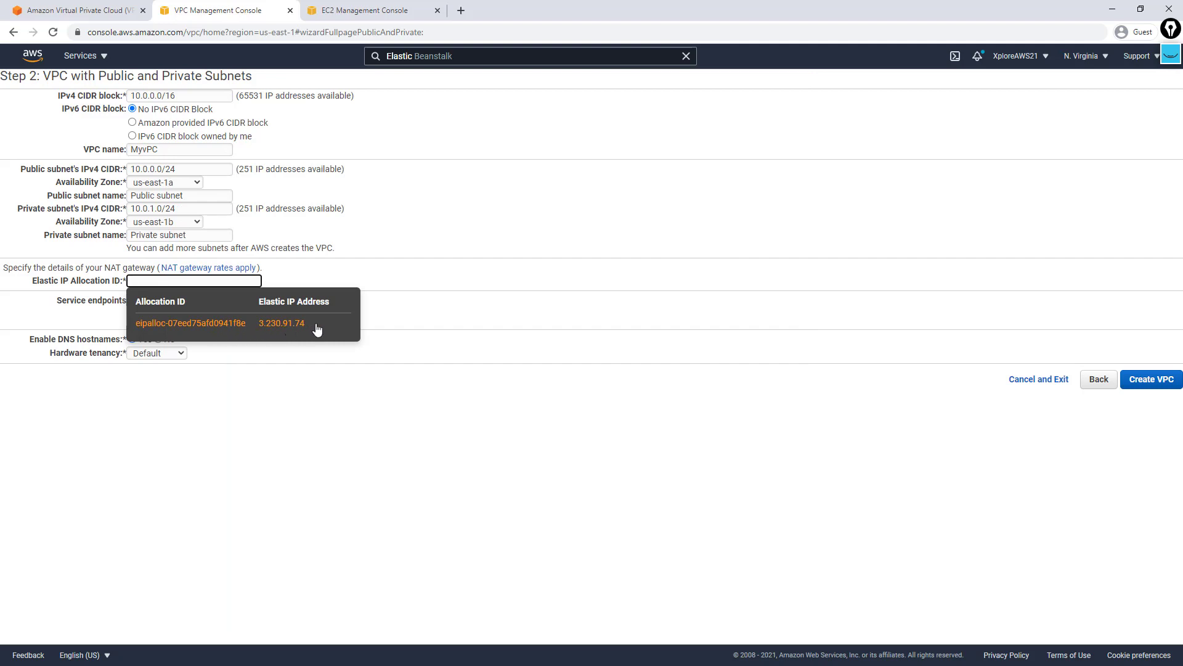
left_click(271, 329)
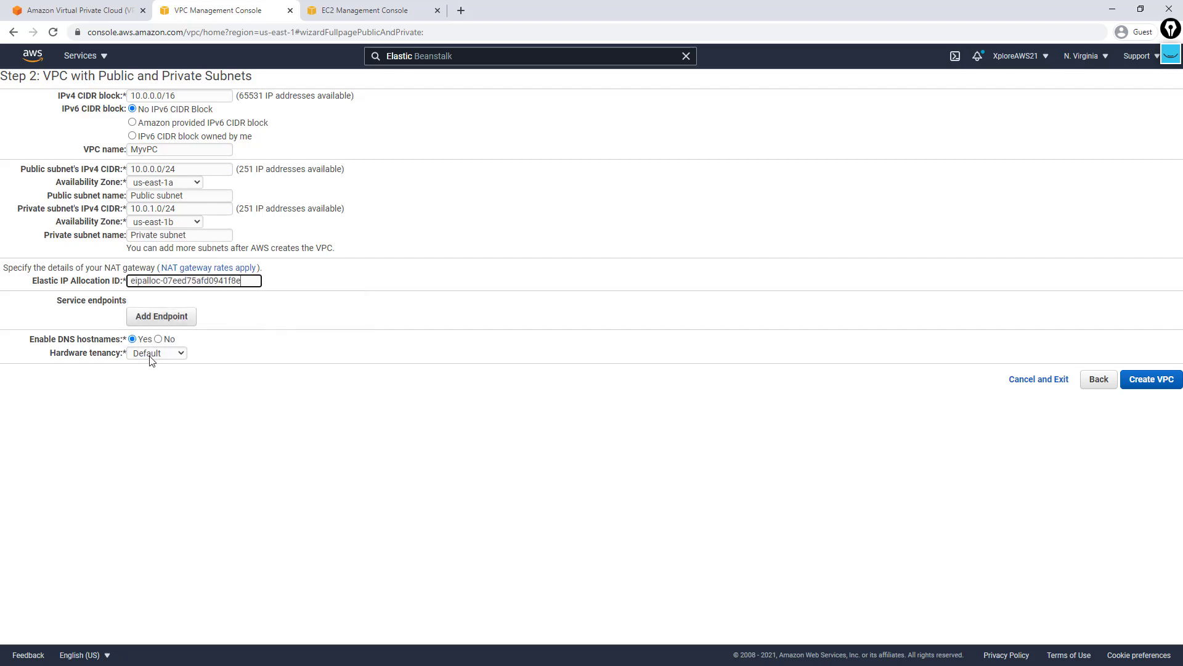
Keep the hardware tenancy at Default, create the VPC, and continue to the list of VPCs
left_click(168, 352)
left_click(288, 438)
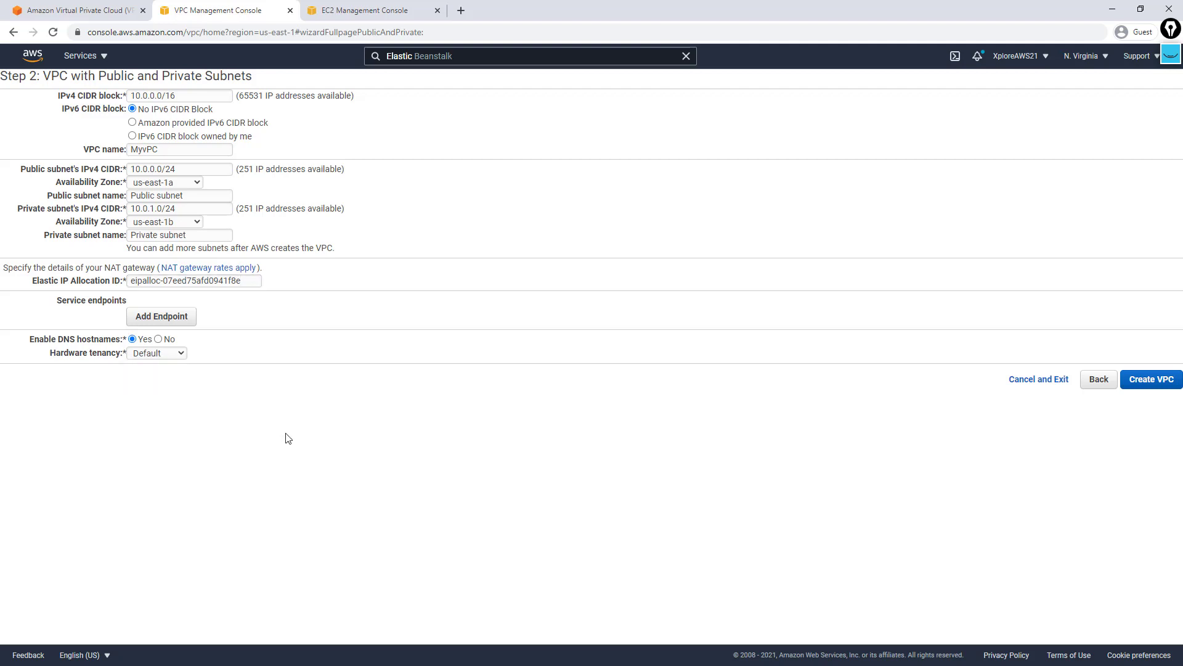
left_click(1138, 383)
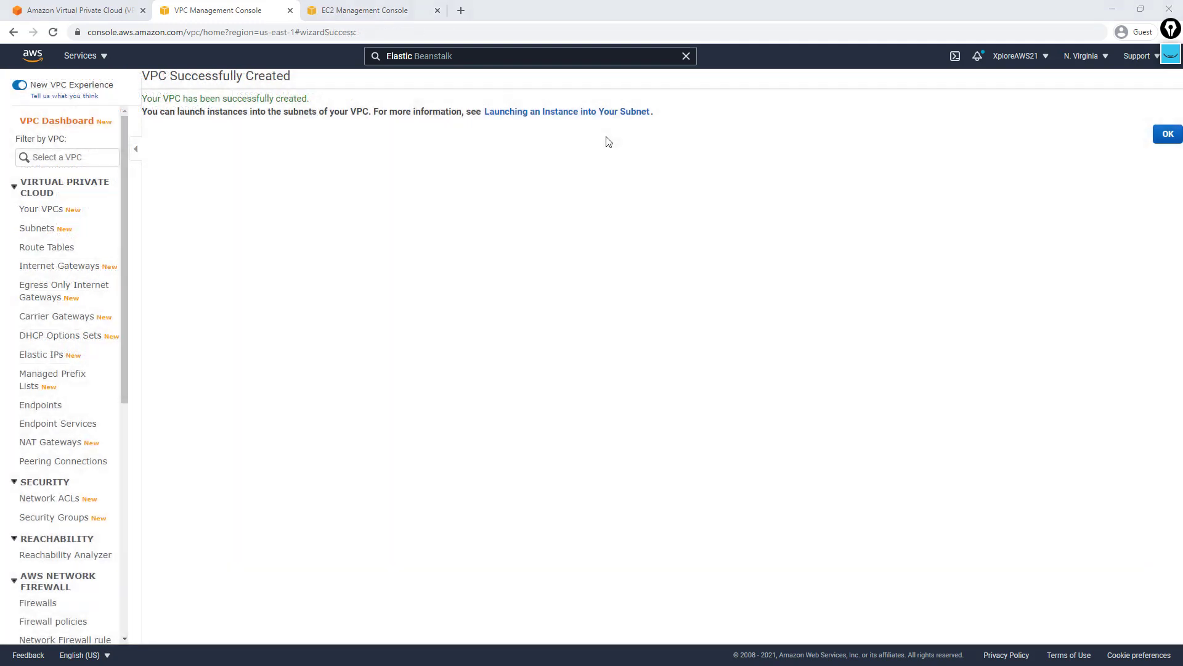
left_click(1165, 136)
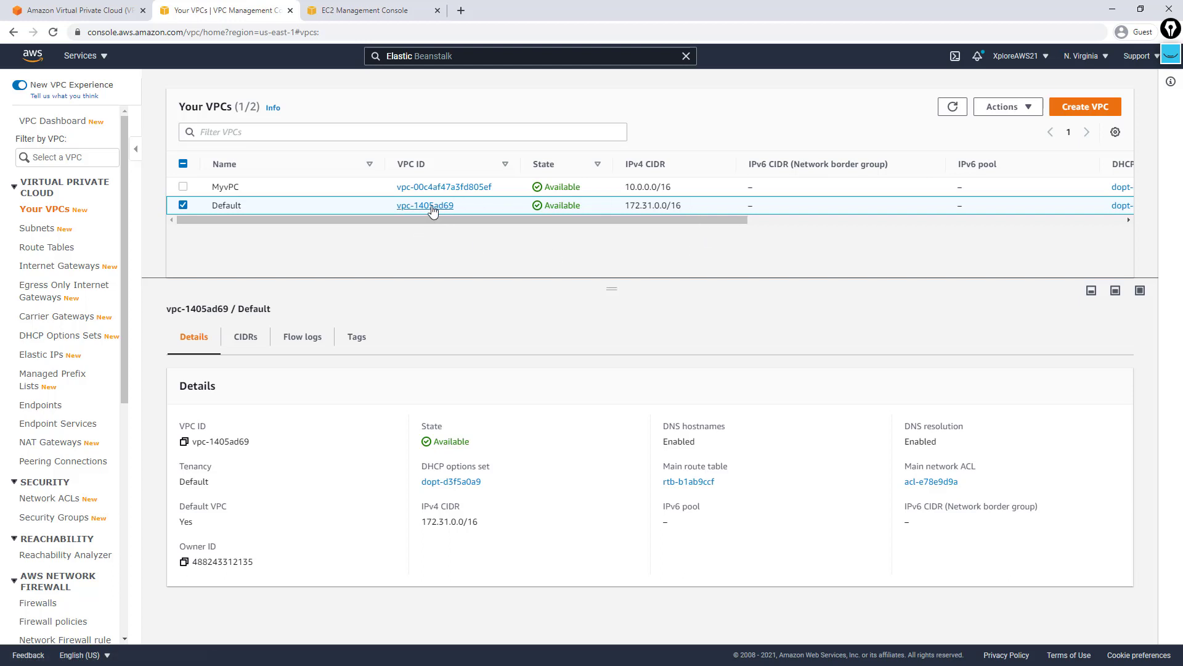
Deselect the Default VPC and review the subnets, route tables, internet gateways and NAT gateways that belong to MyvPC
left_click(184, 205)
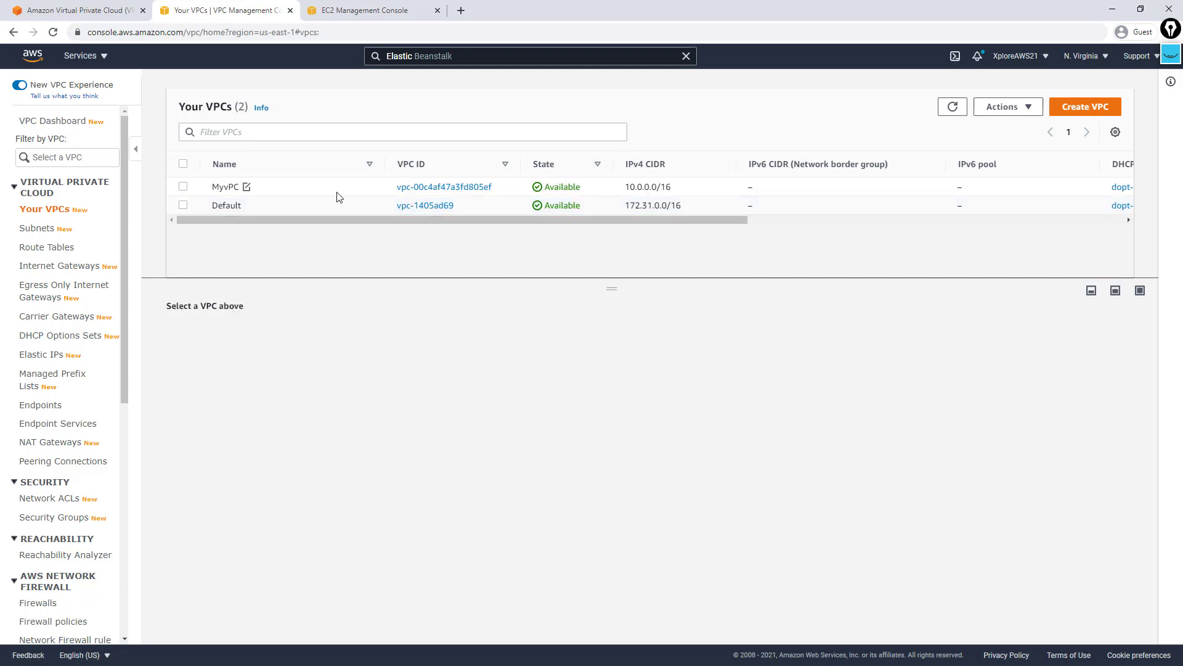
left_click(44, 228)
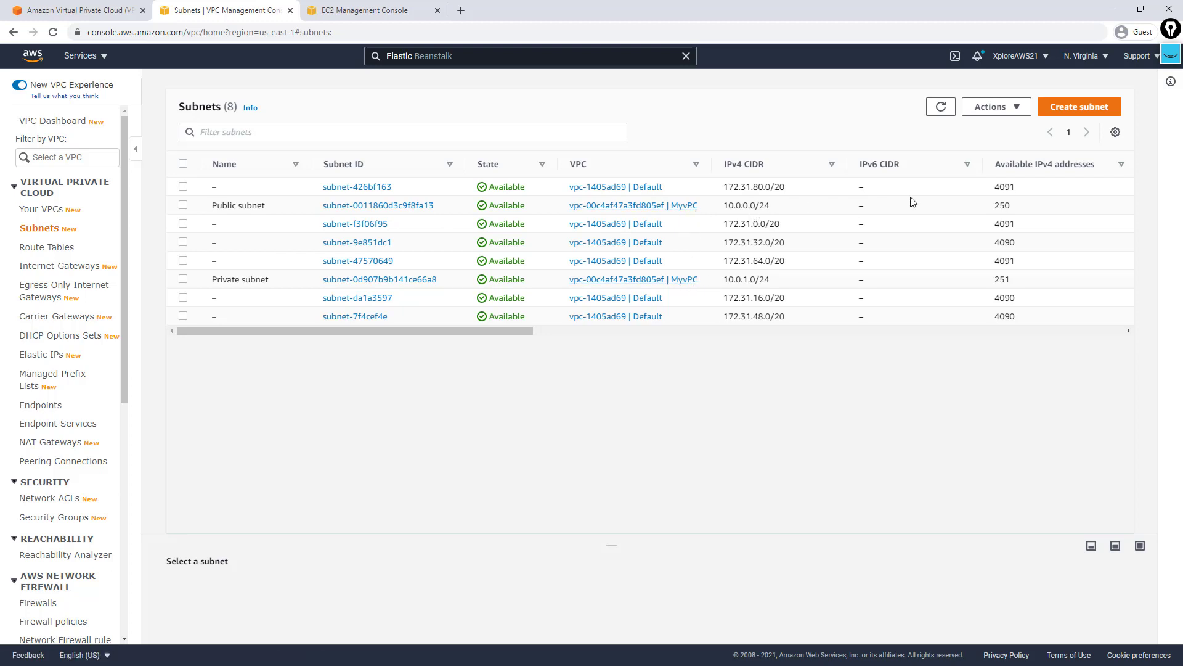
left_click(42, 249)
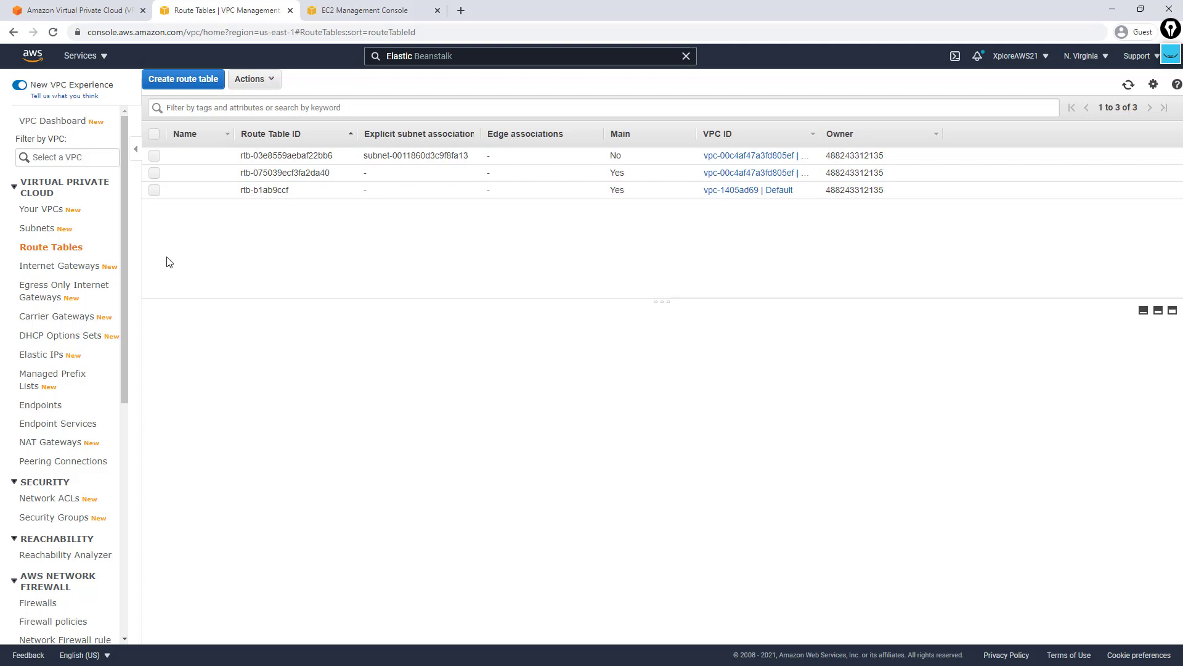
left_click(53, 266)
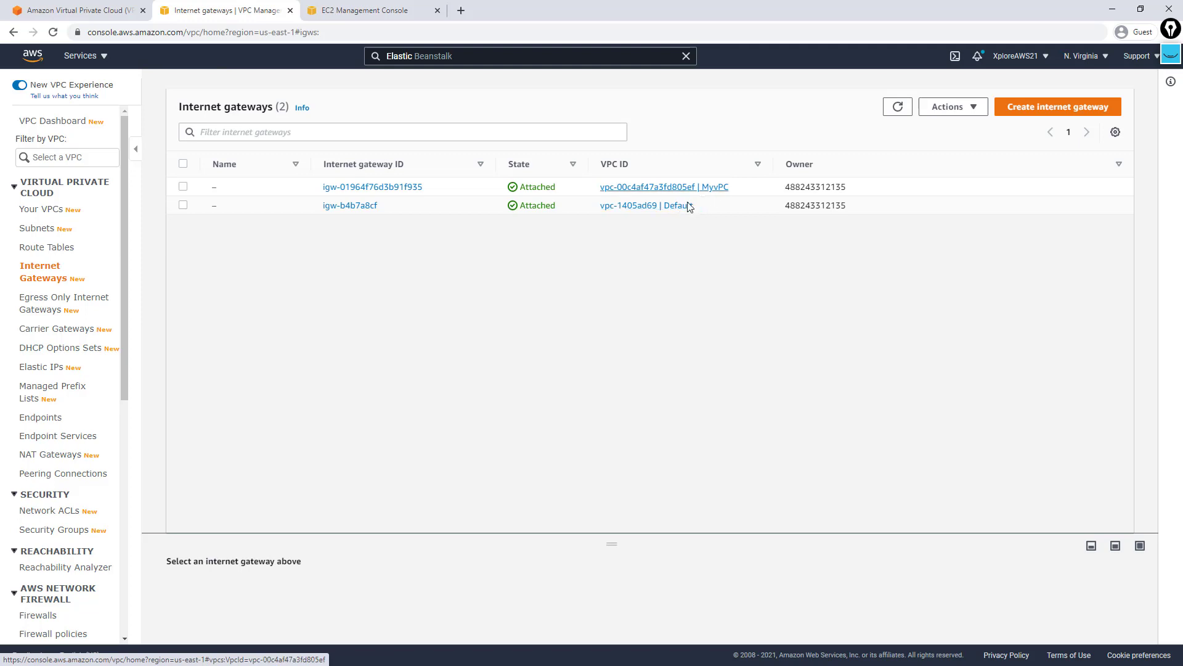
left_click(53, 454)
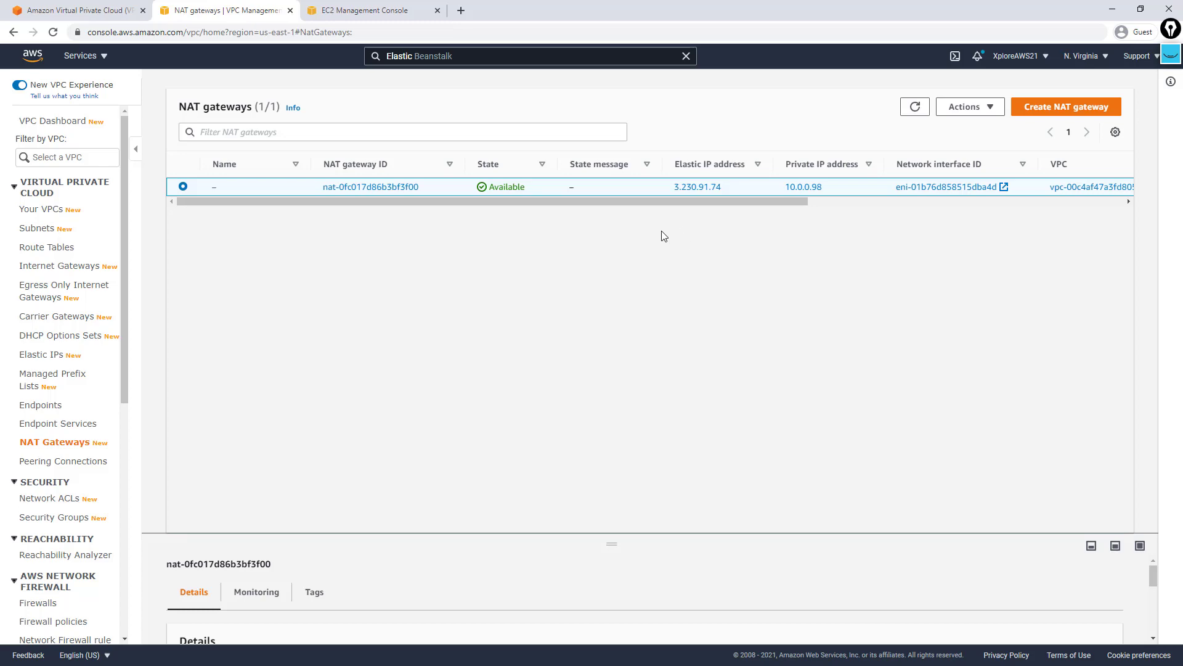
Review the resources by region on the VPC dashboard and return to the list of VPCs
left_click(55, 121)
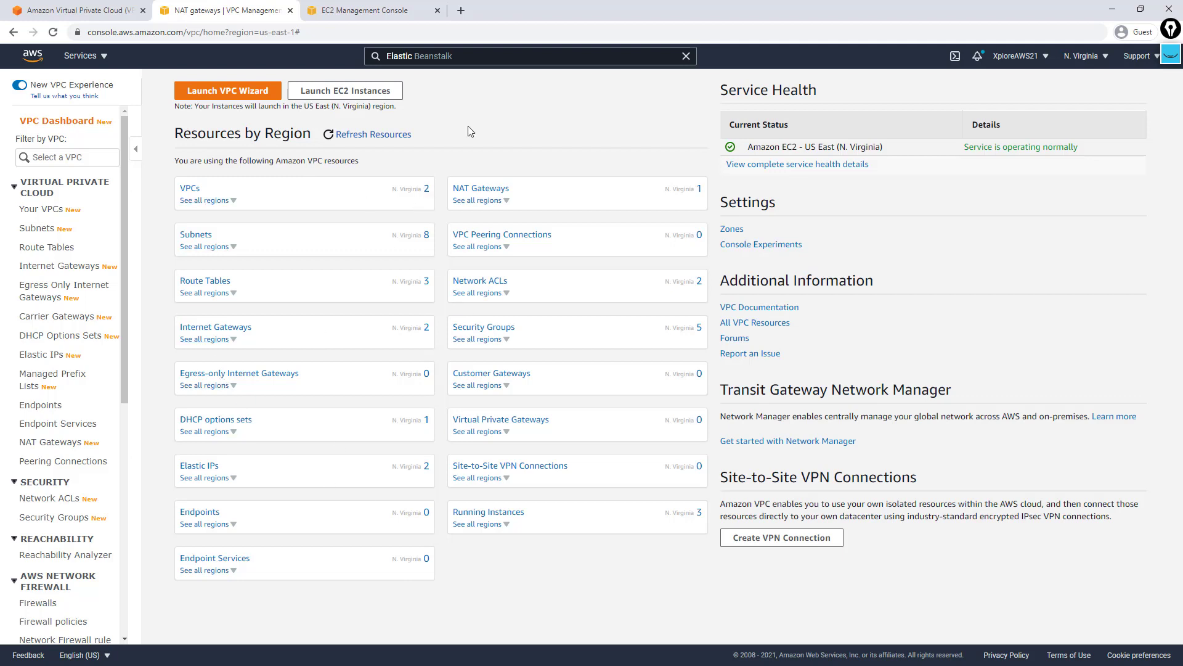
left_click(50, 209)
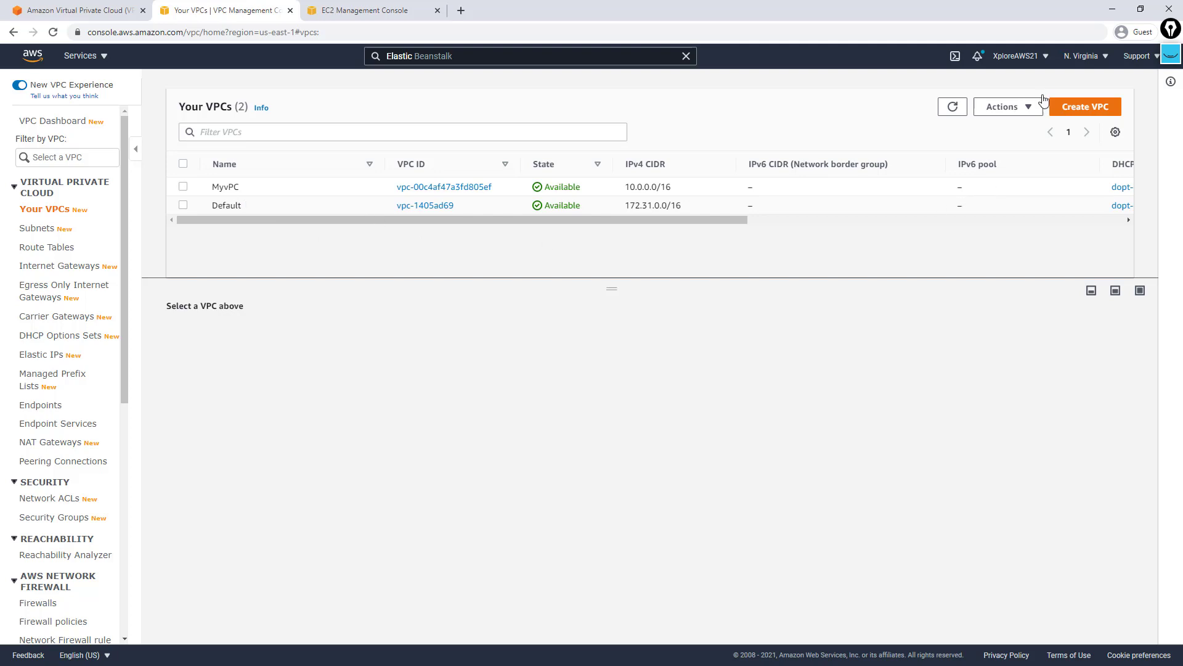
Switch the region to US West (N. California) to view its VPCs, and return to US East (N. Virginia)
left_click(1104, 60)
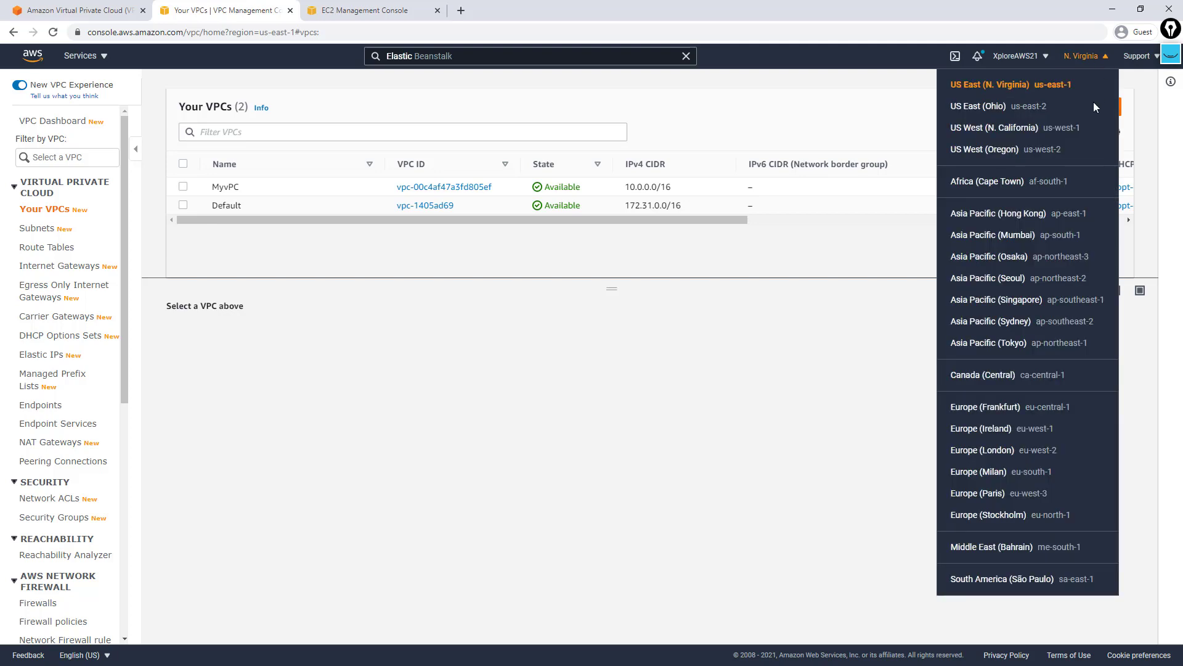
left_click(999, 130)
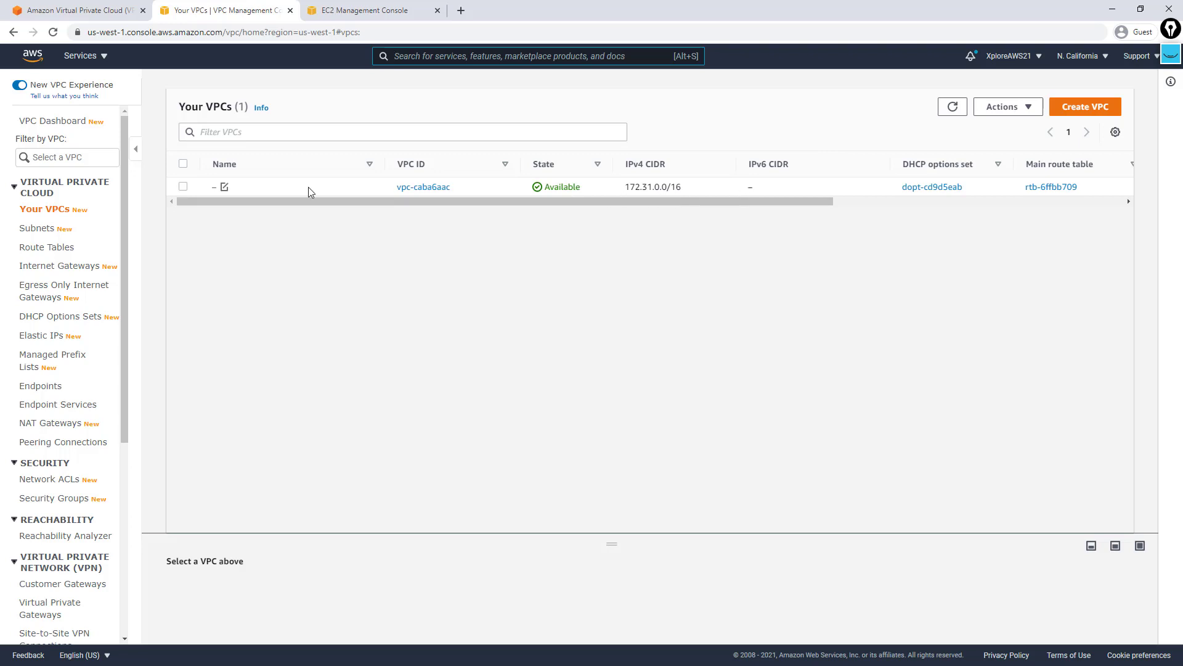
left_click(1078, 55)
left_click(995, 91)
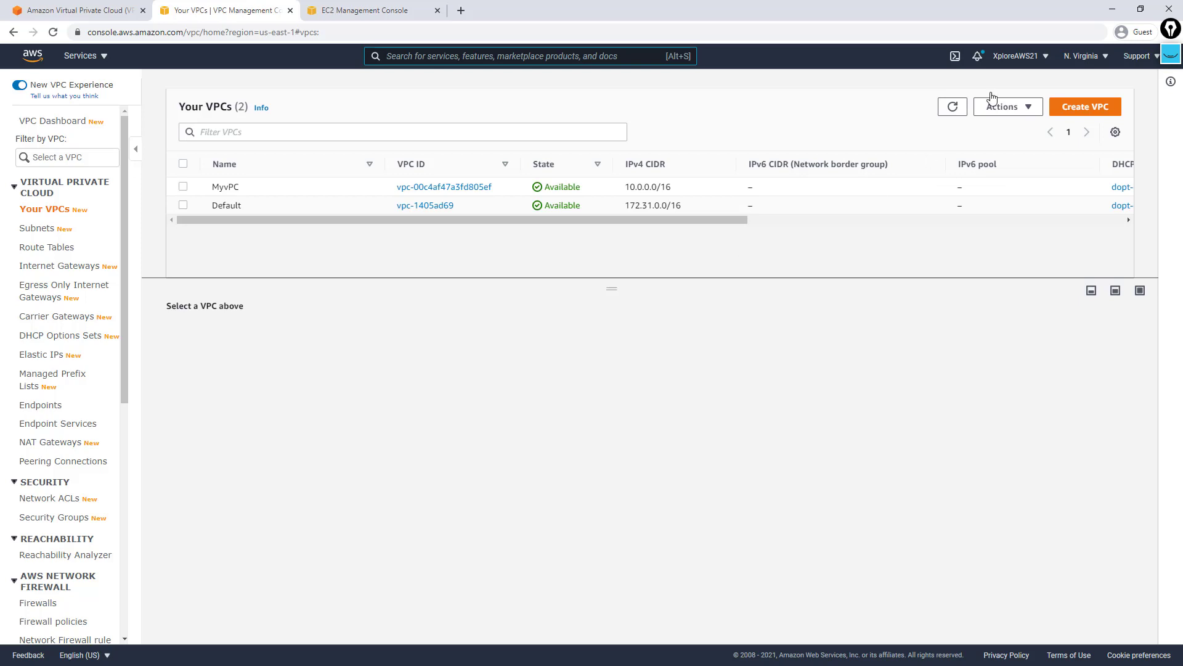
left_click(543, 164)
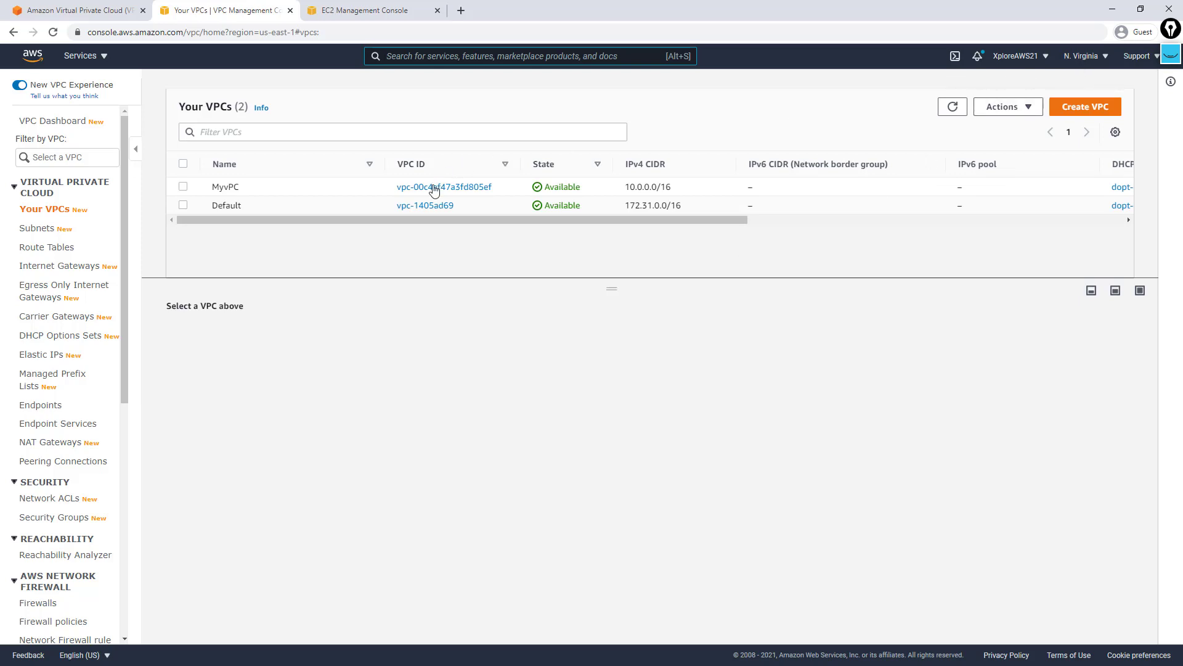